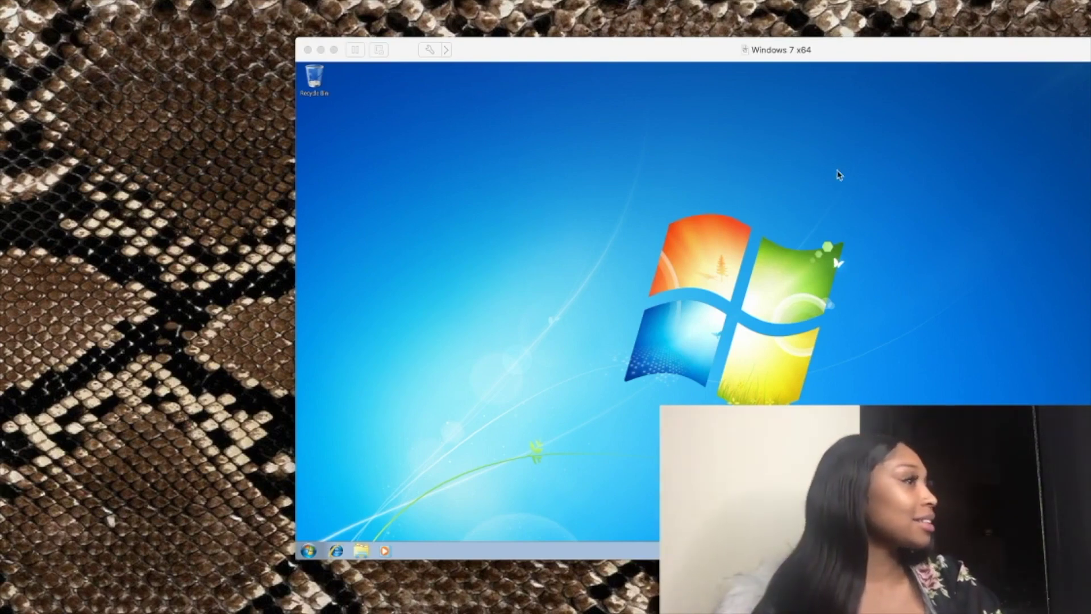
Shrink the Windows 7 VM window and bring the Cybrary SOC Analyst assignments page forward.
left_click_drag(297, 38, 510, 12)
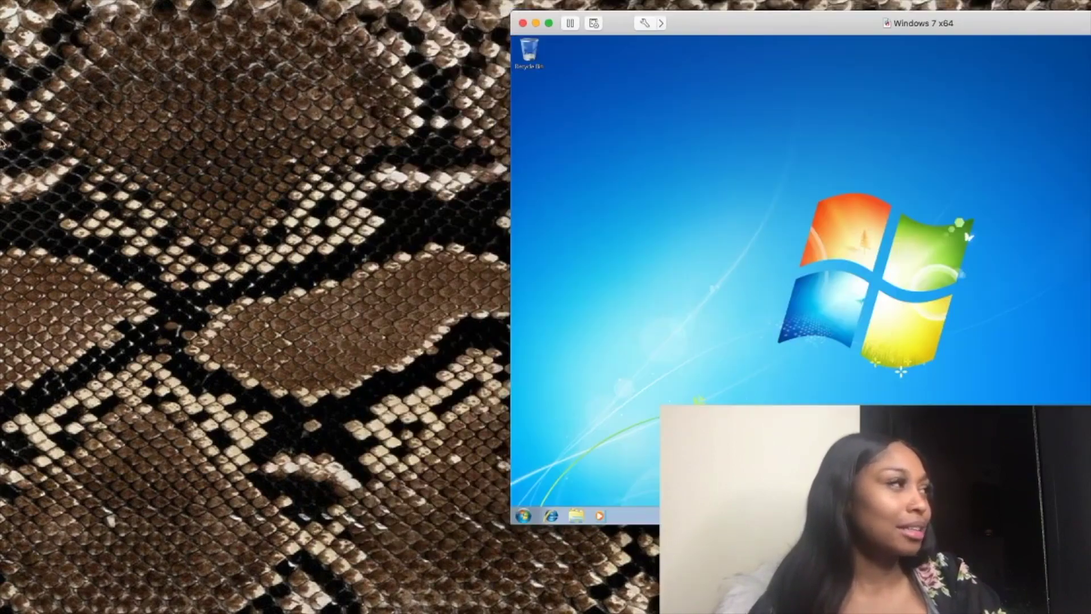
mouse_move(2, 142)
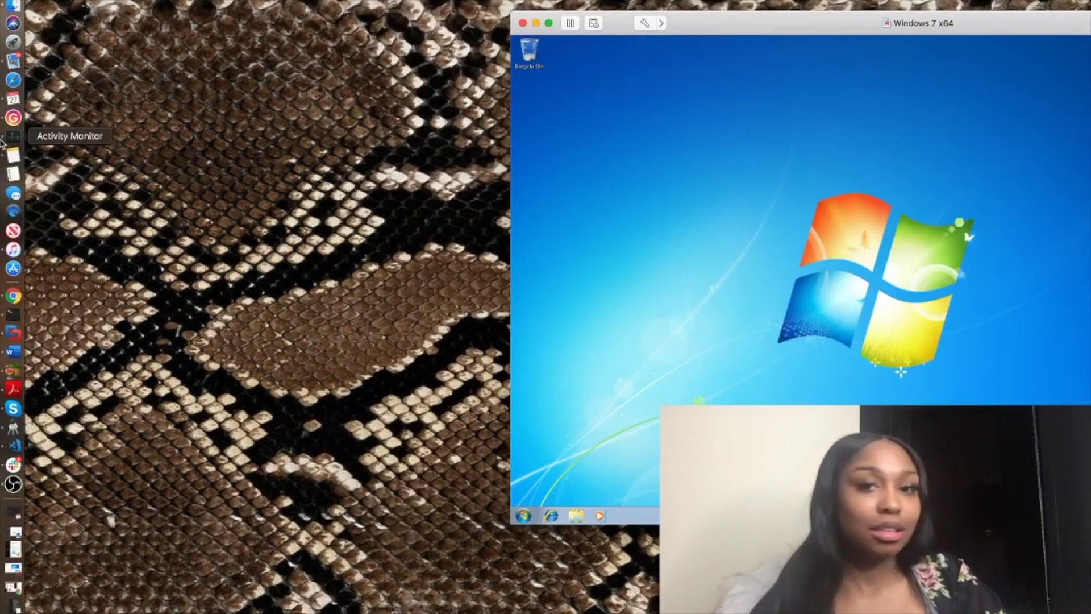
left_click(13, 296)
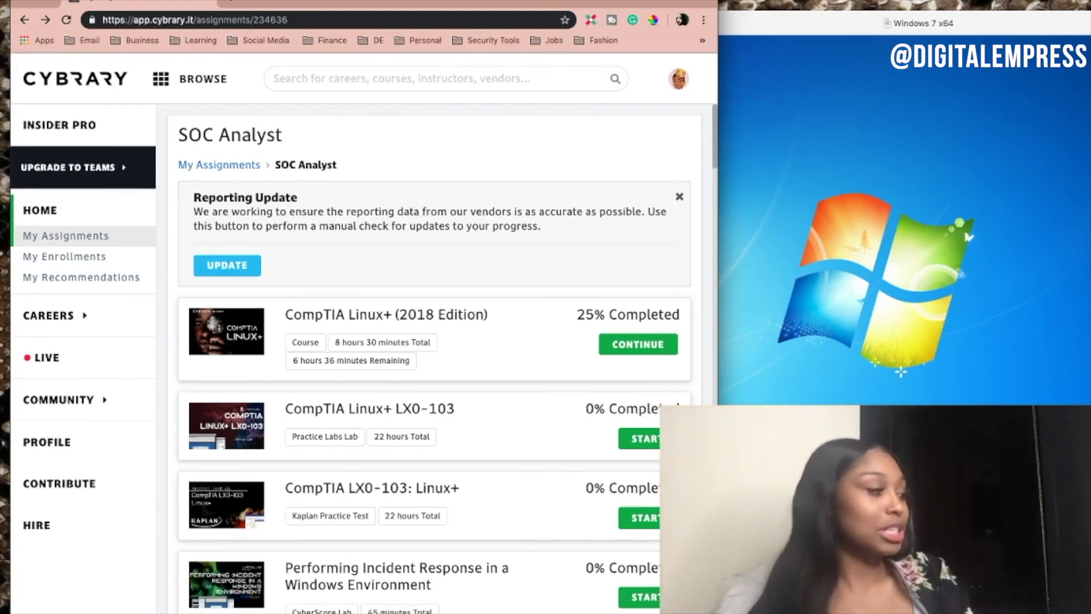
Nudge the Windows 7 VM window left and open the Hiding Files with Steganography lab.
left_click(849, 31)
left_click_drag(849, 31, 827, 29)
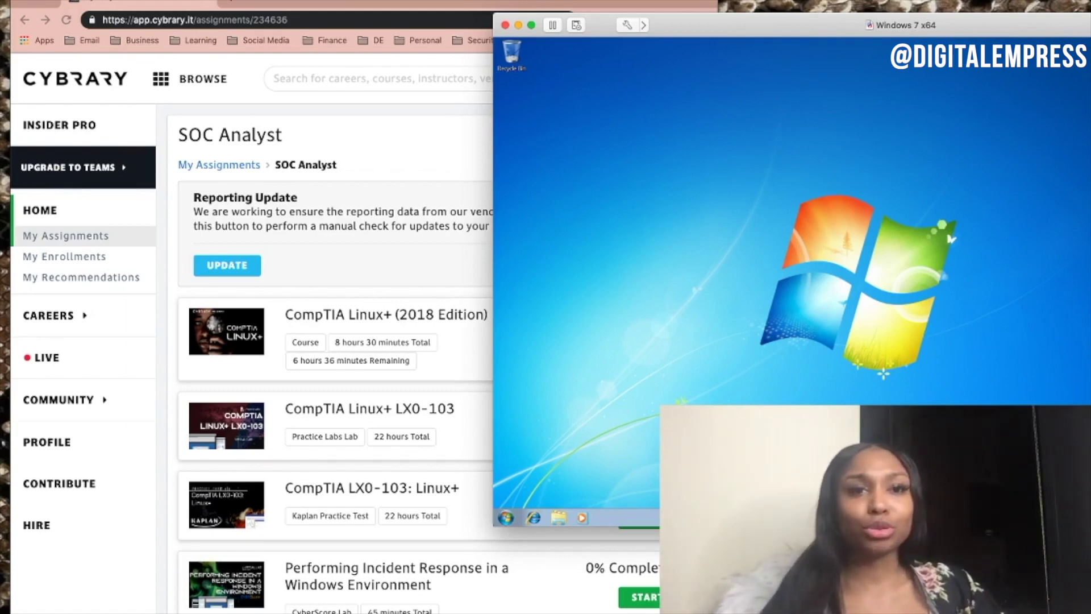
key("super+Tab")
left_click(304, 388)
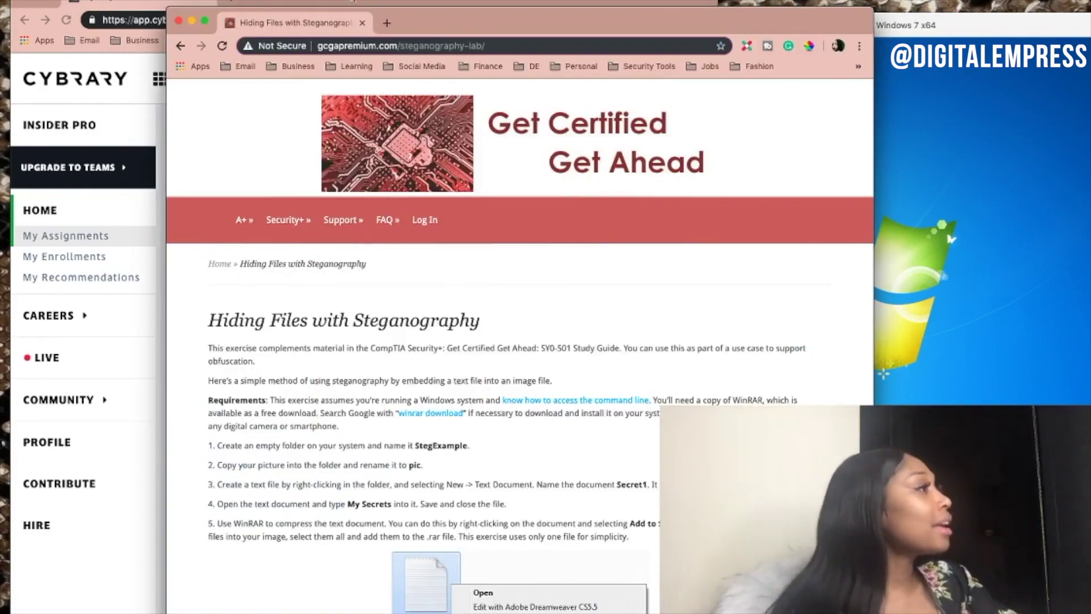
Return to Cybrary and scroll down to the Vulnerability Identification and Remediation lab.
key("super+grave")
left_click_drag(713, 144, 712, 402)
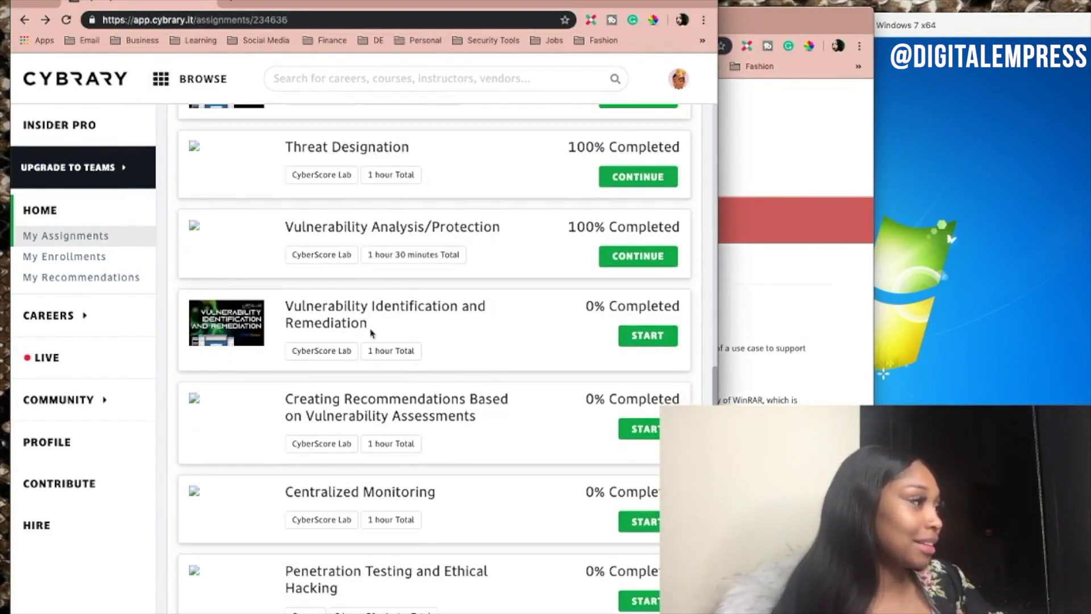
left_click_drag(370, 332, 285, 303)
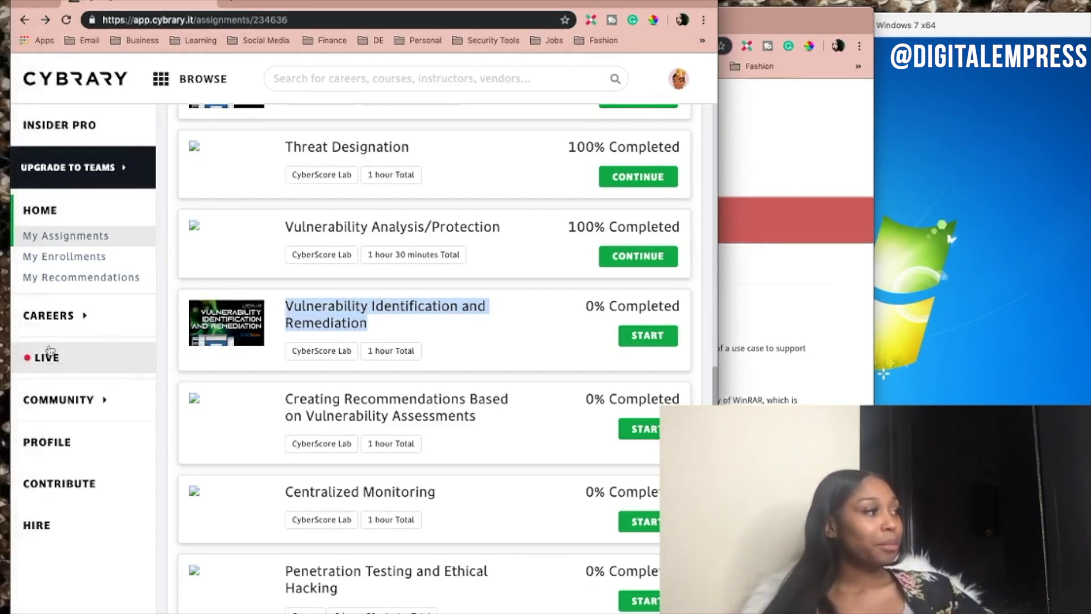
Bring the Windows 7 VM forward, close its Virtual Machine menu, then reposition the browser.
left_click(12, 369)
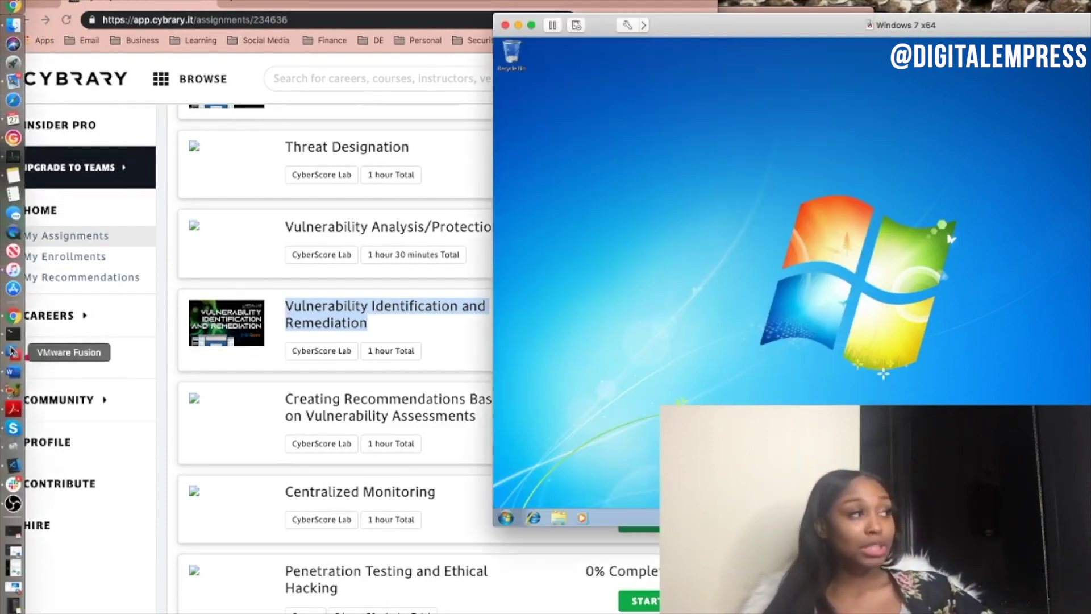
left_click(228, 0)
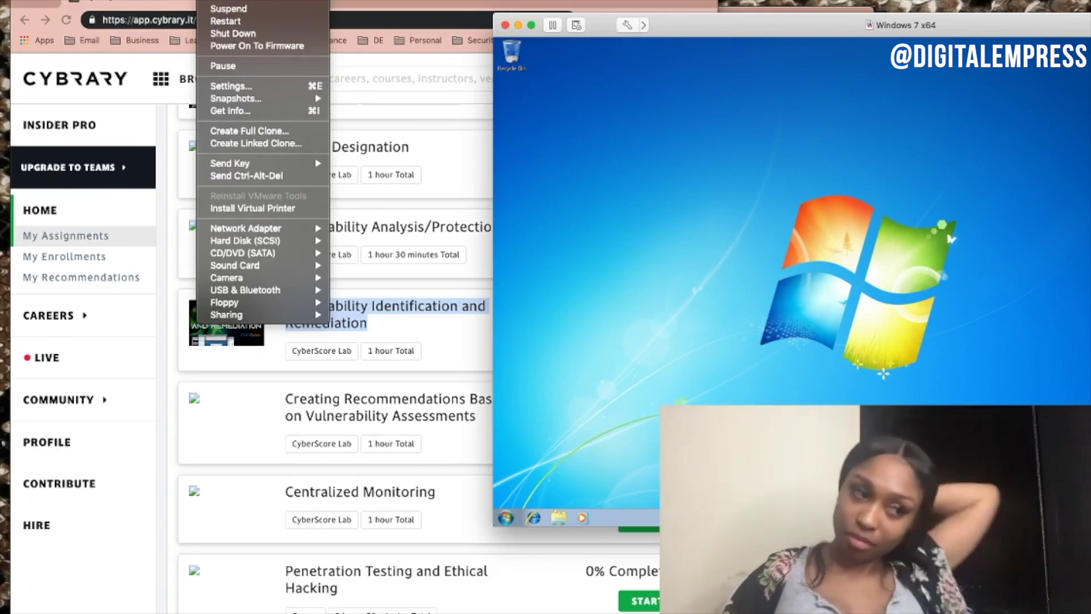
key("Escape")
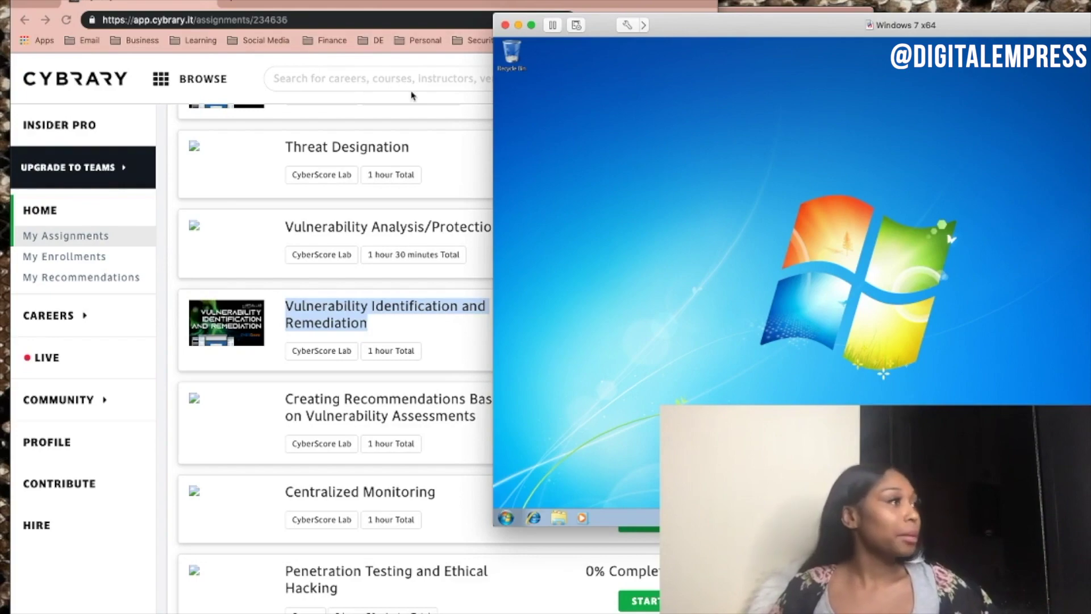
left_click_drag(410, 2, 413, 40)
Move the steganography lab window up and left and scroll through it.
left_click(441, 16)
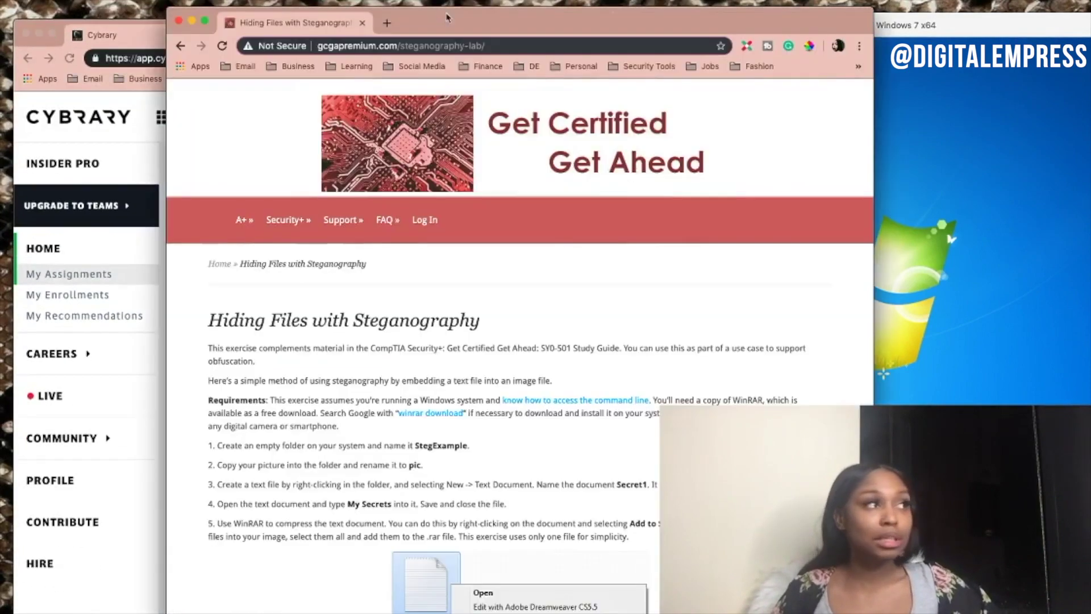
left_click_drag(608, 40, 544, 14)
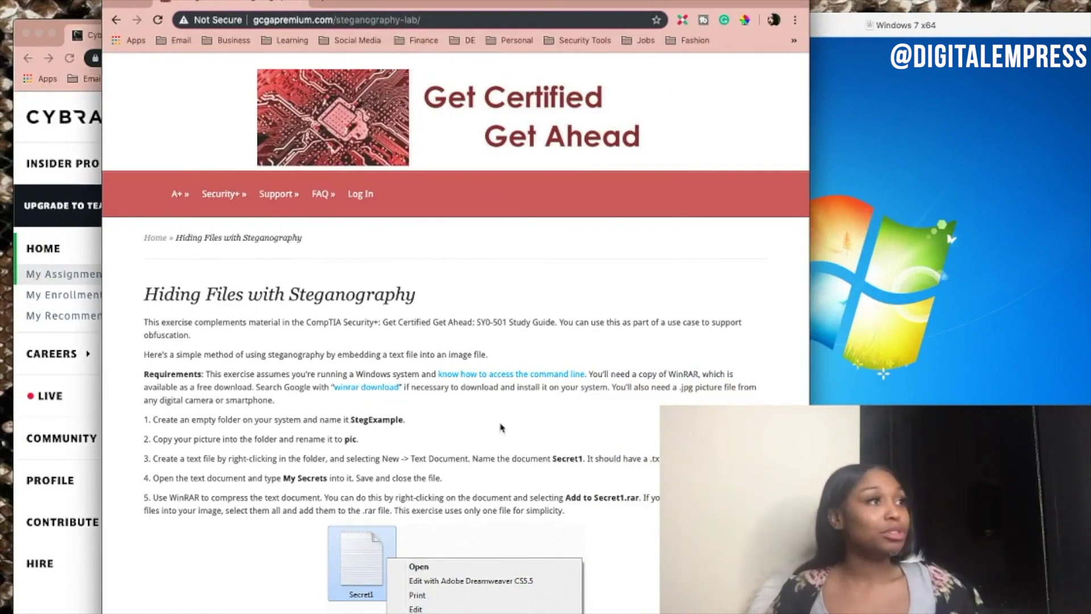
scroll(506, 429, "down", 5)
scroll(519, 408, "down", 3)
scroll(519, 408, "up", 8)
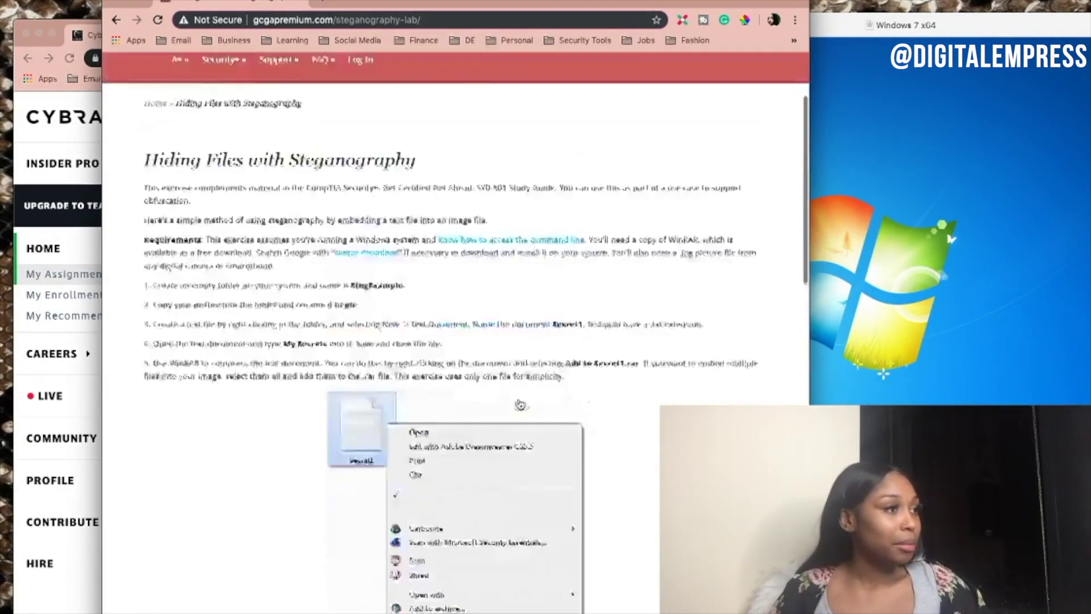
Check the Windows 7 VM, then open a new blank tab beside the lab tab.
left_click(945, 35)
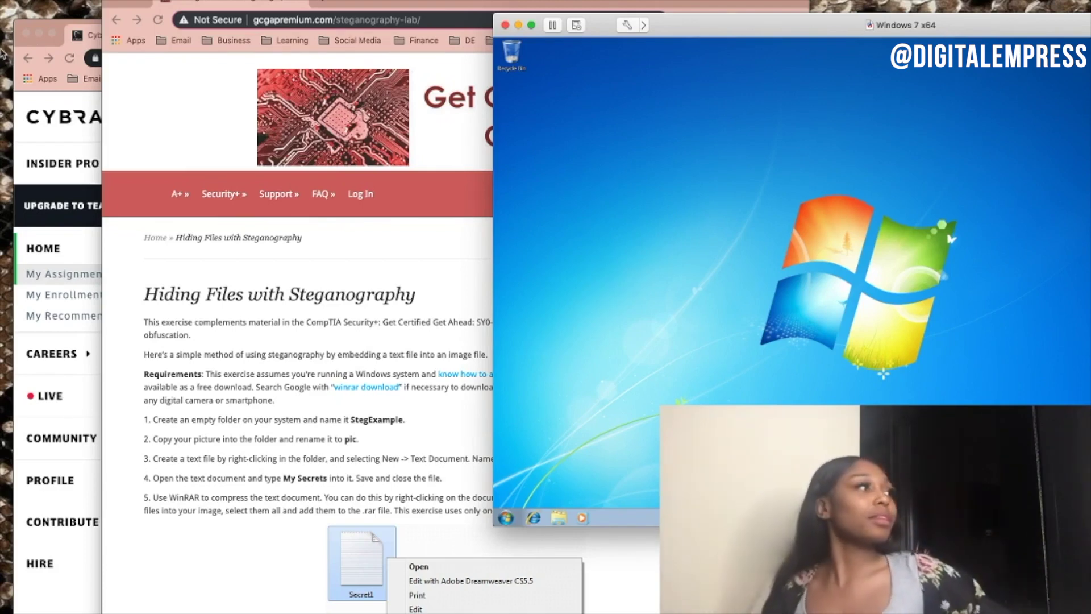
left_click(356, 2)
left_click(319, 3)
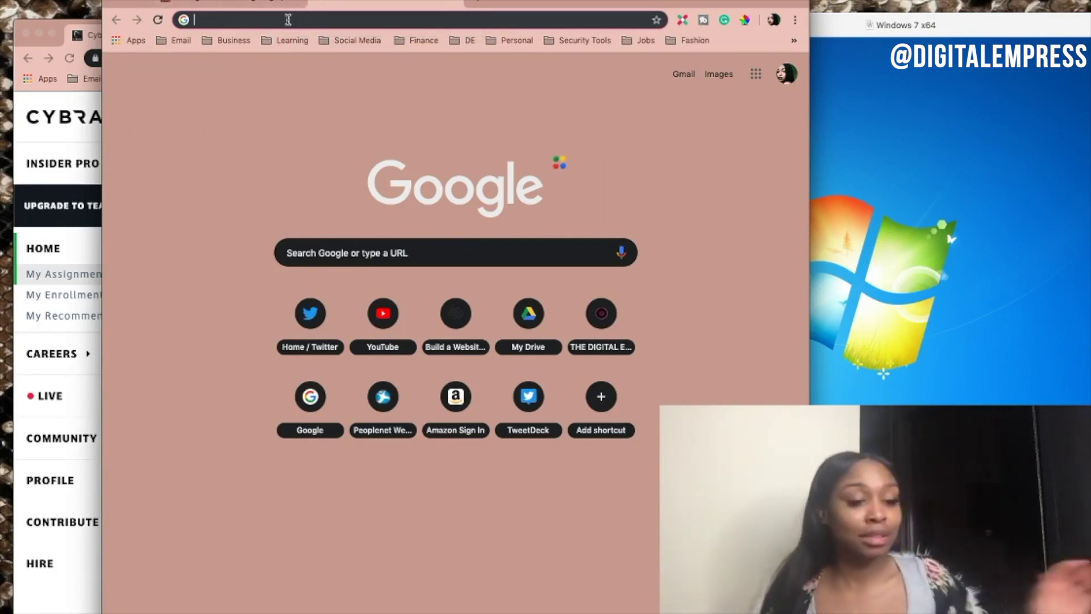
Search Google for 'windows 7 iso download' and open Microsoft's Windows 7 disc images page.
left_click(289, 20)
type("w")
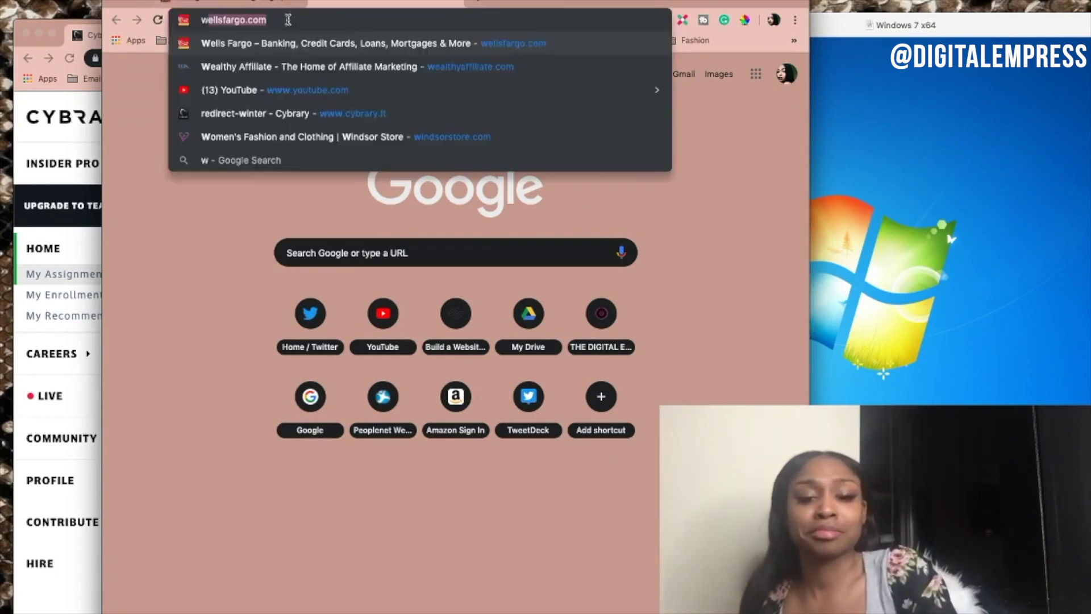
type("indows ")
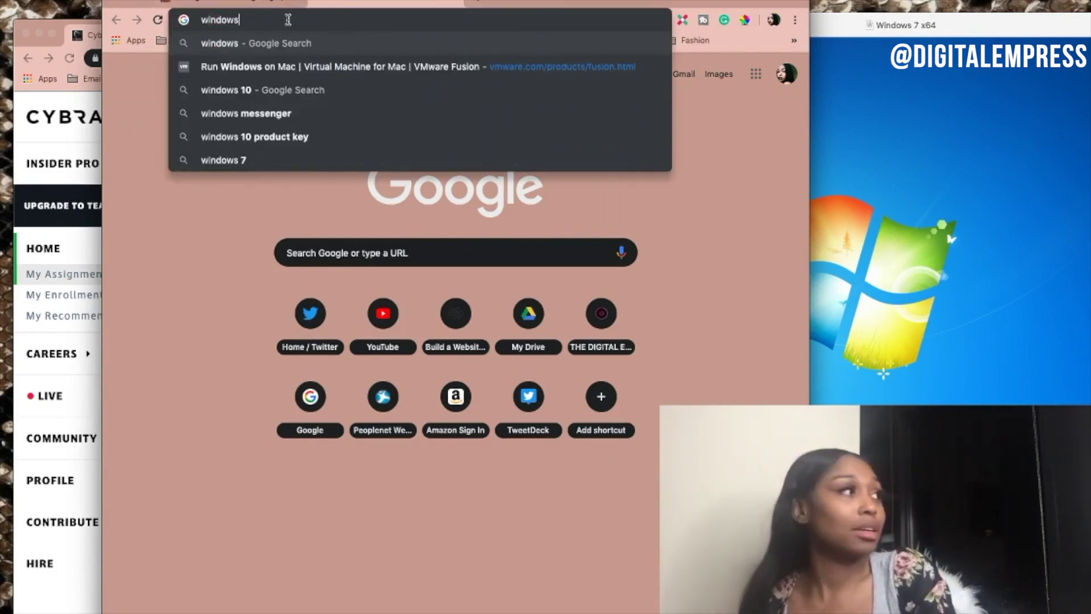
type("7 iso")
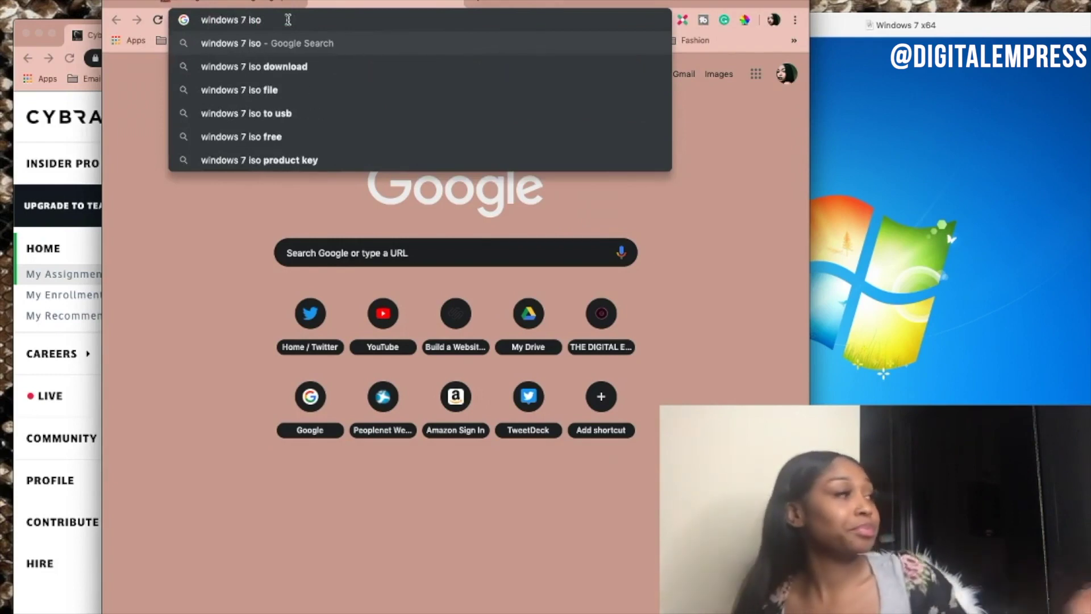
key("Down")
key("Return")
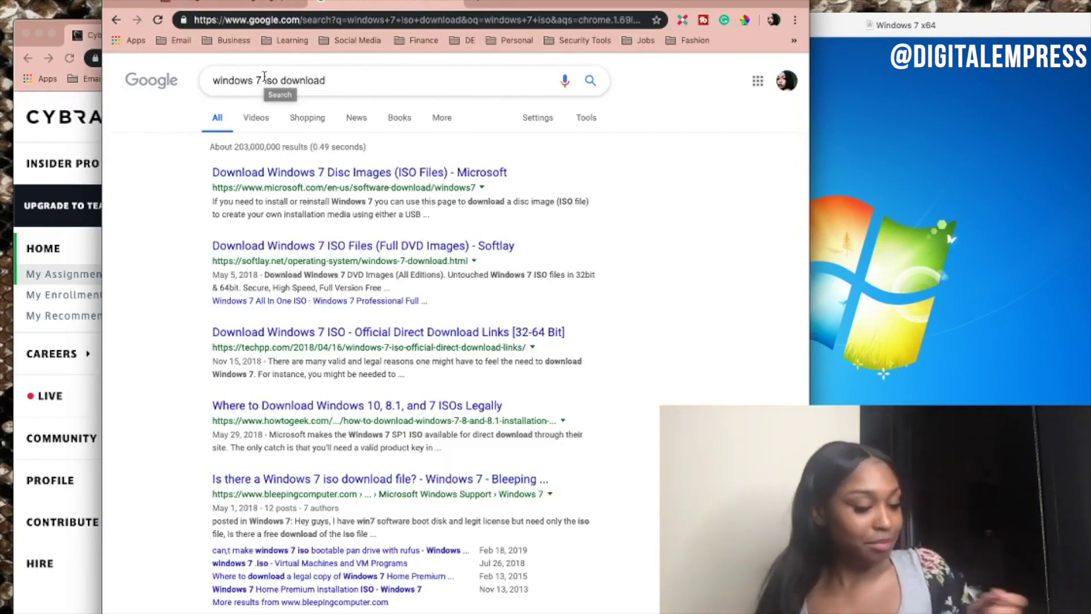
left_click(359, 171)
Inspect the Microsoft download page and its address, then bring the Windows 7 VM forward.
scroll(330, 251, "down", 5)
scroll(330, 251, "up", 5)
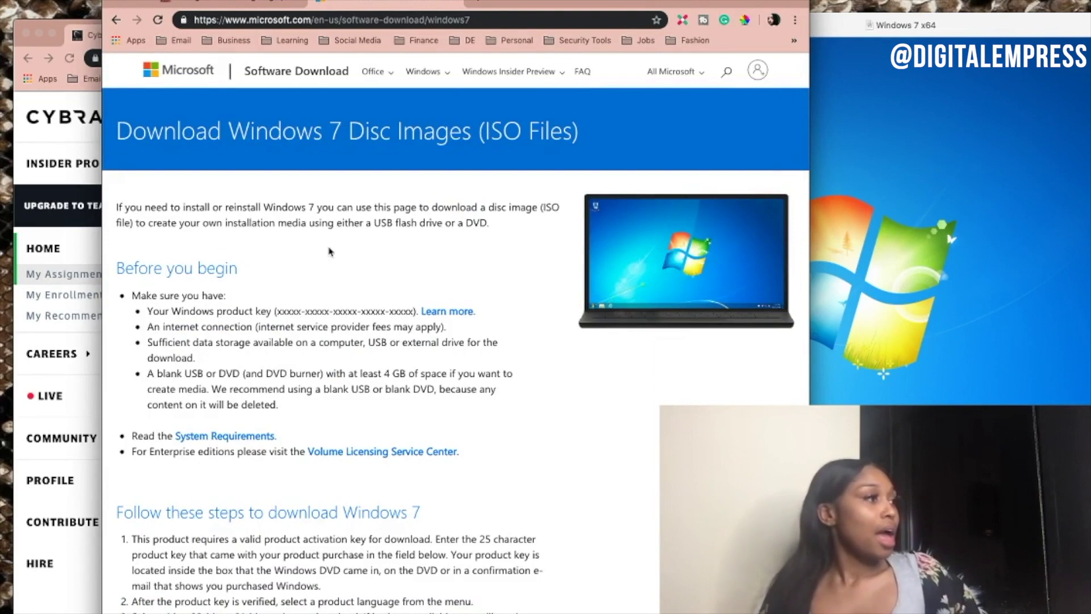
left_click(386, 20)
right_click(385, 19)
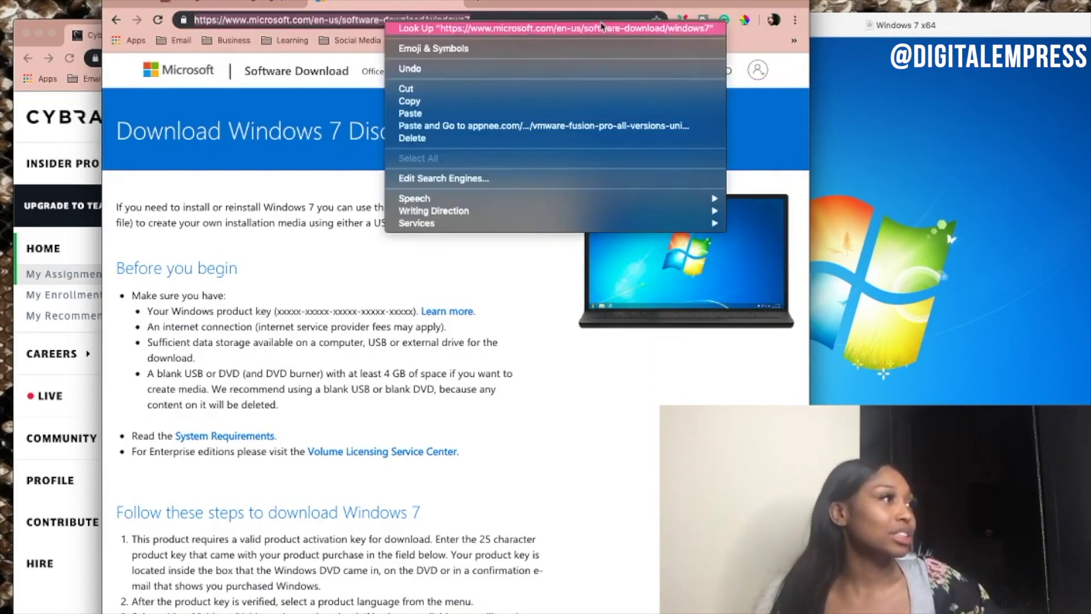
left_click(543, 9)
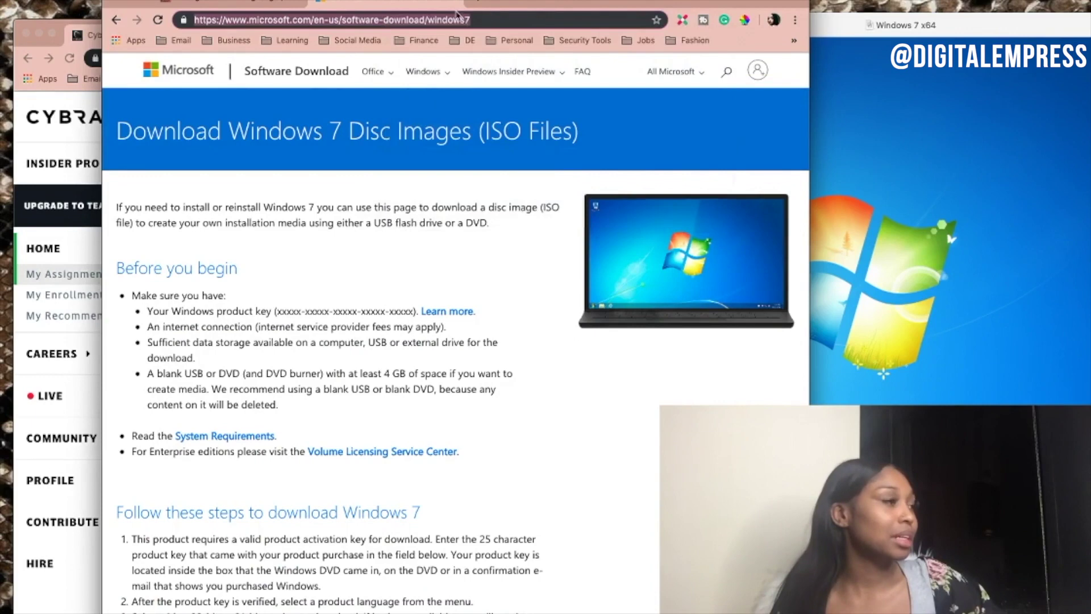
left_click(328, 281)
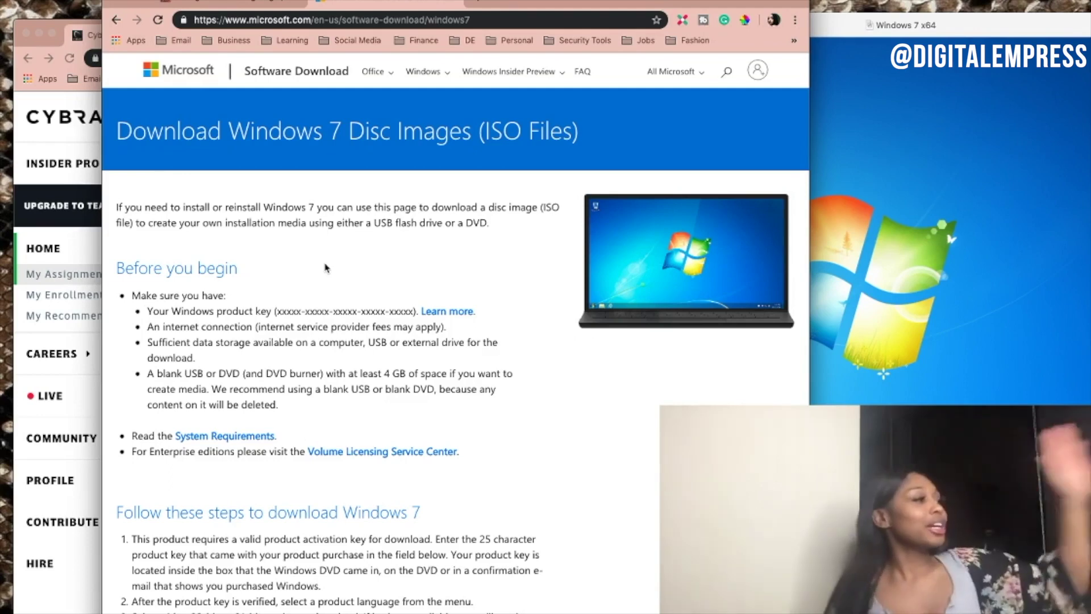
left_click(972, 31)
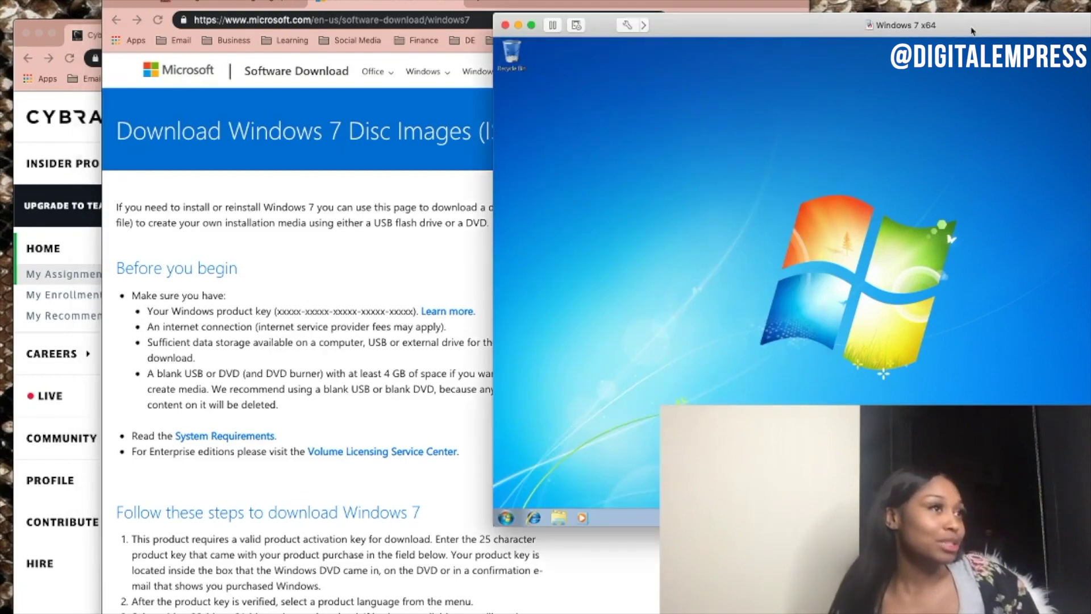
Scroll through the steganography lab instructions, then switch to the Windows 7 VM window.
left_click(225, 5)
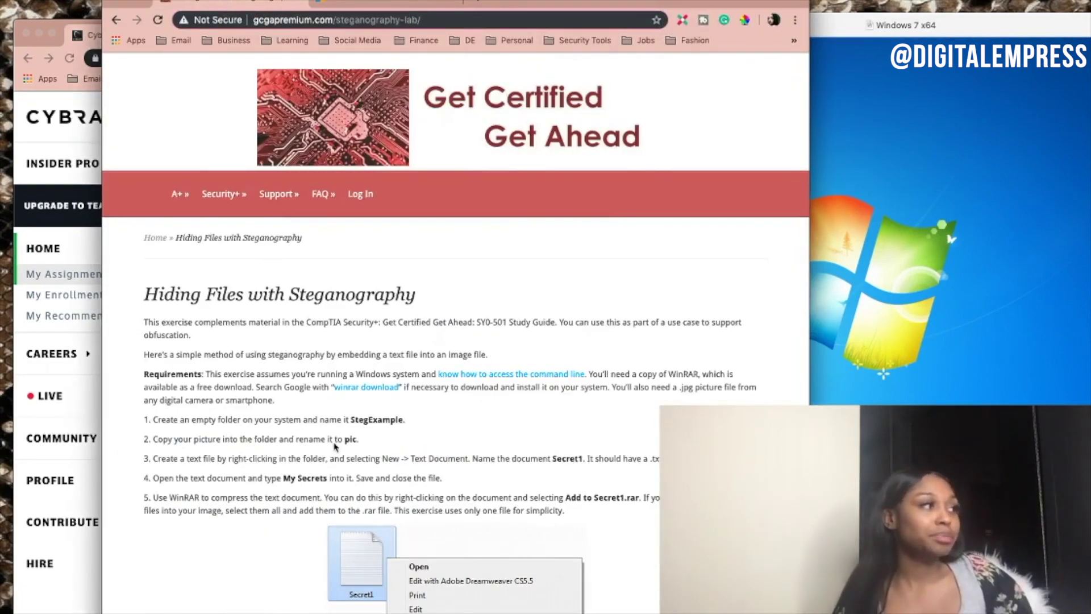
scroll(336, 447, "down", 3)
scroll(335, 448, "down", 15)
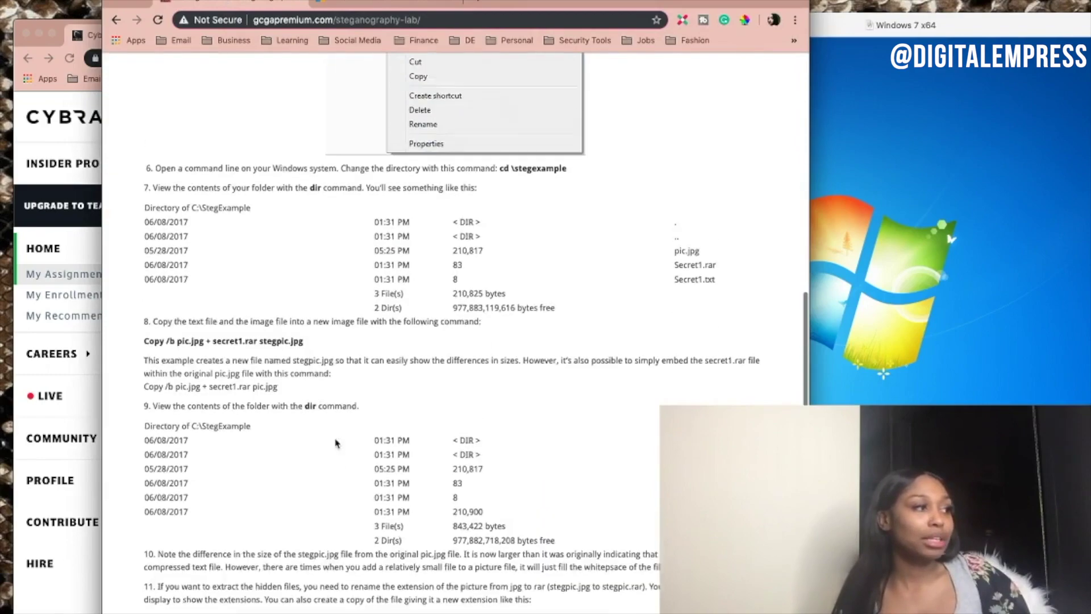
scroll(338, 443, "down", 1)
scroll(335, 441, "up", 12)
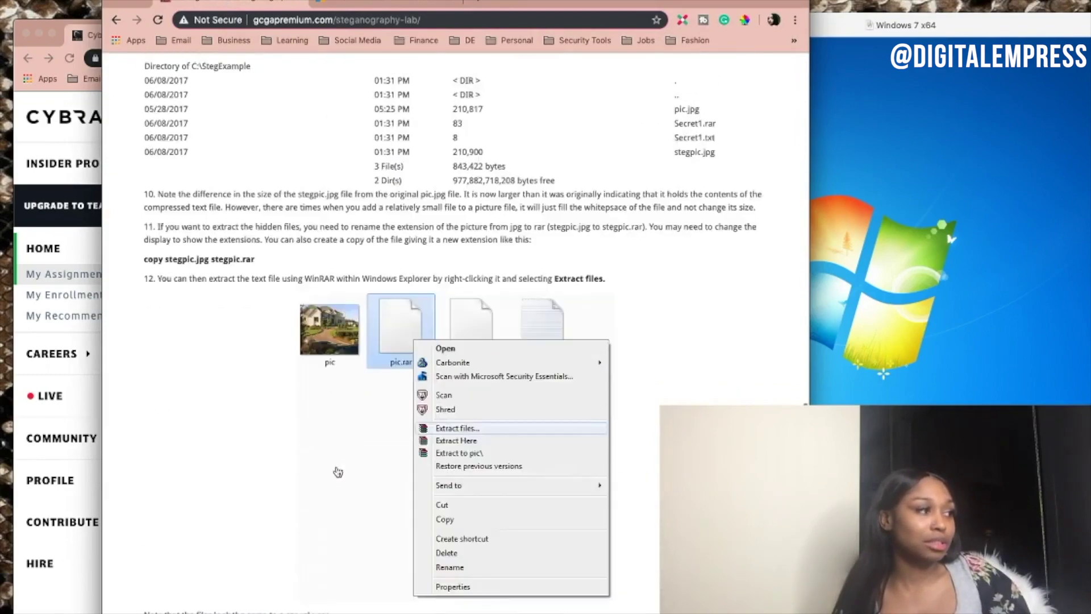
scroll(340, 474, "up", 10)
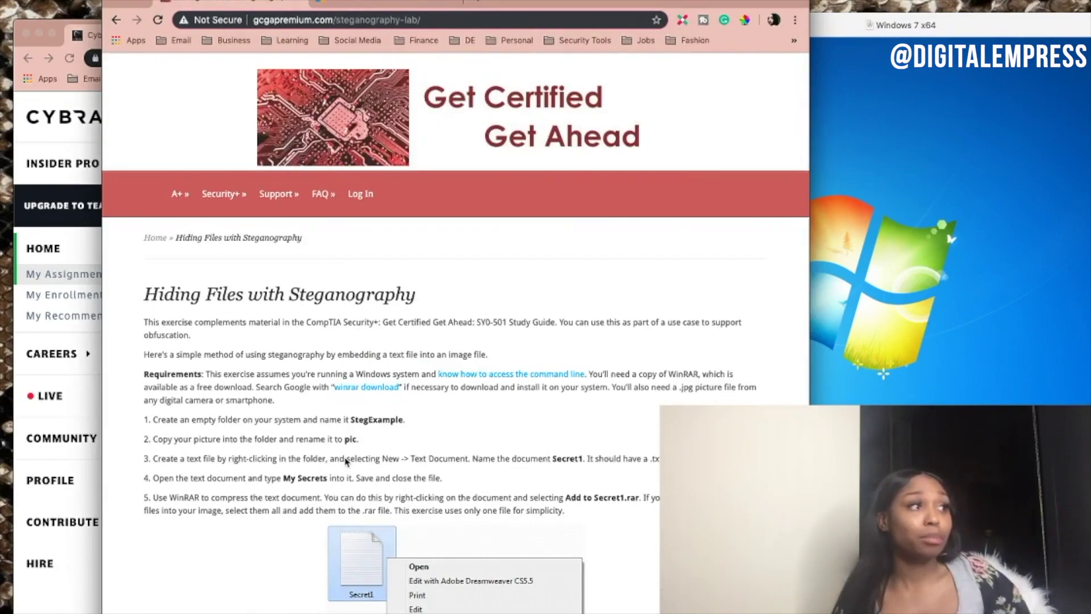
key("super+Tab")
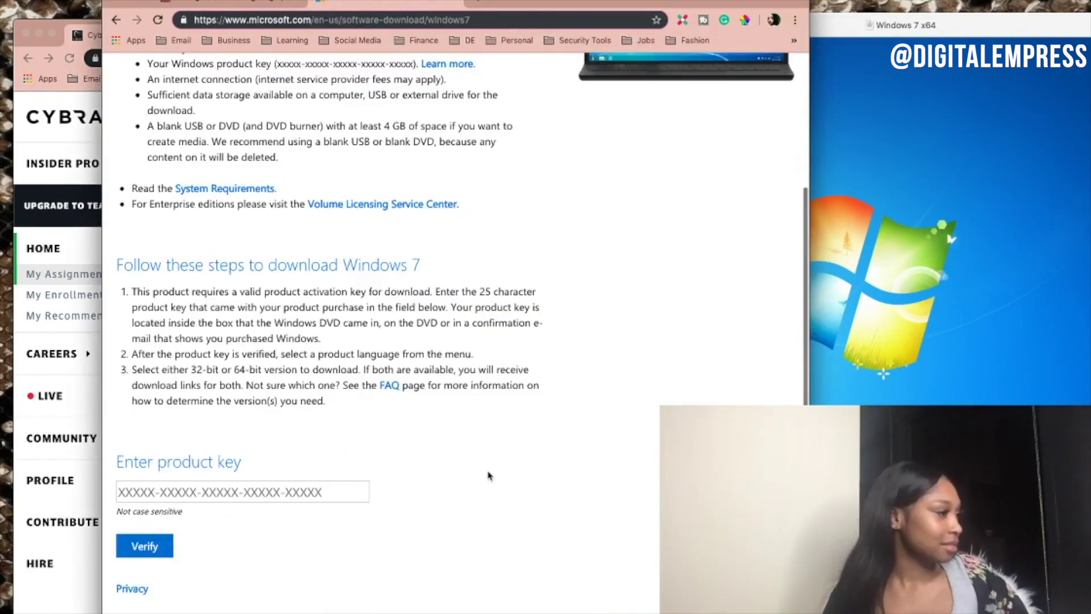
Scroll over Microsoft's Windows 7 download page, then go back to the Google results.
scroll(489, 475, "down", 4)
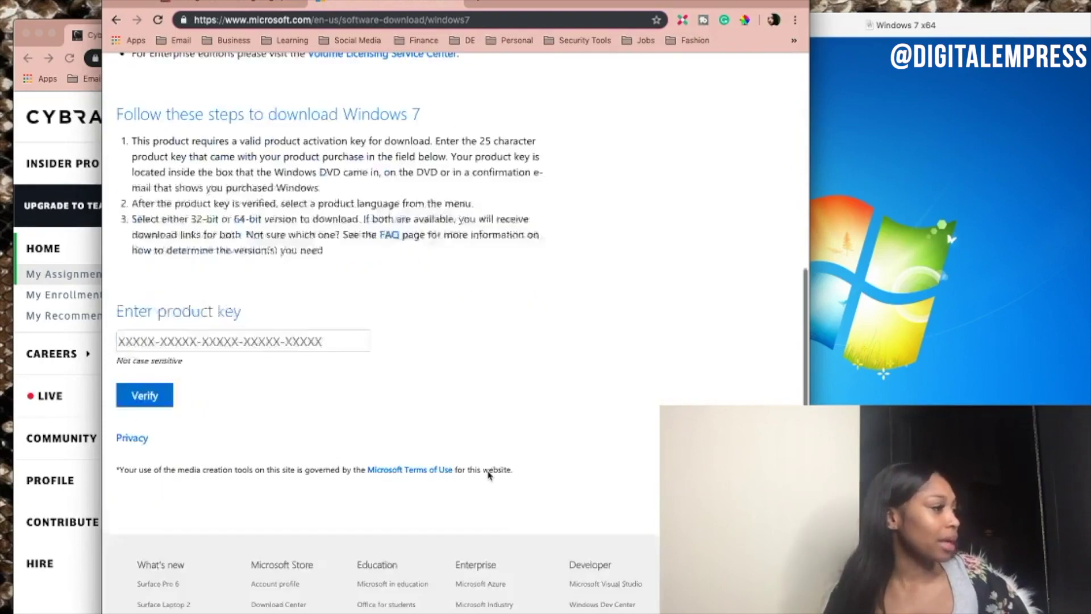
scroll(488, 475, "up", 9)
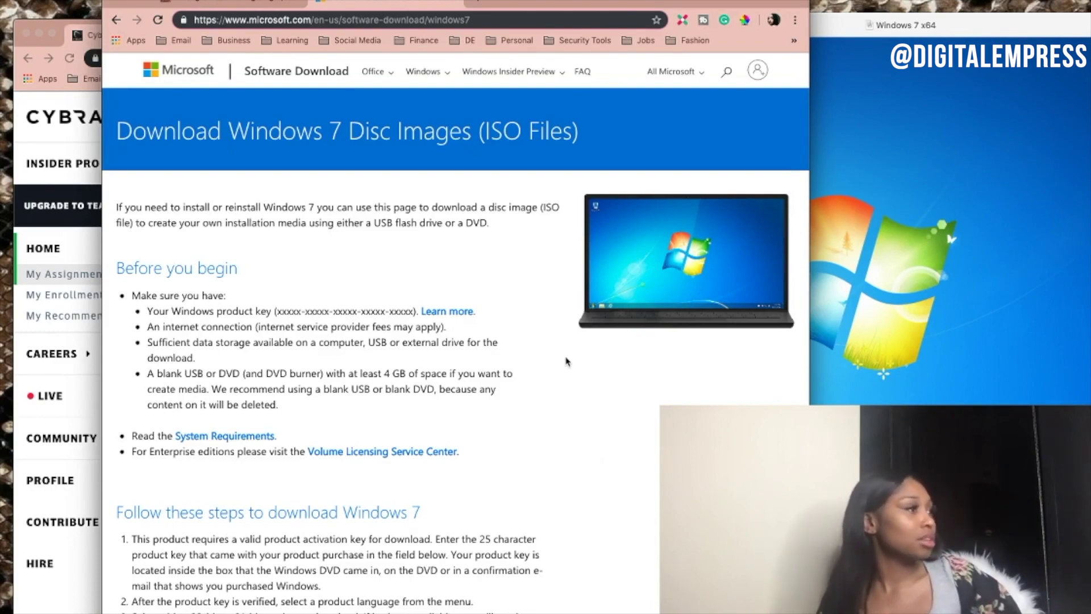
scroll(550, 368, "down", 5)
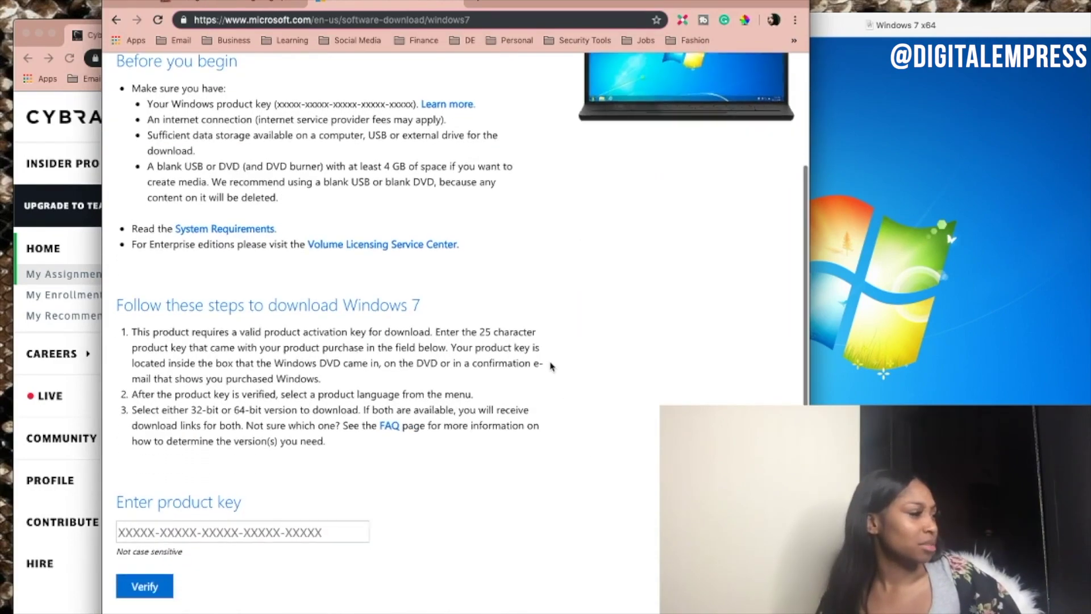
scroll(550, 367, "up", 2)
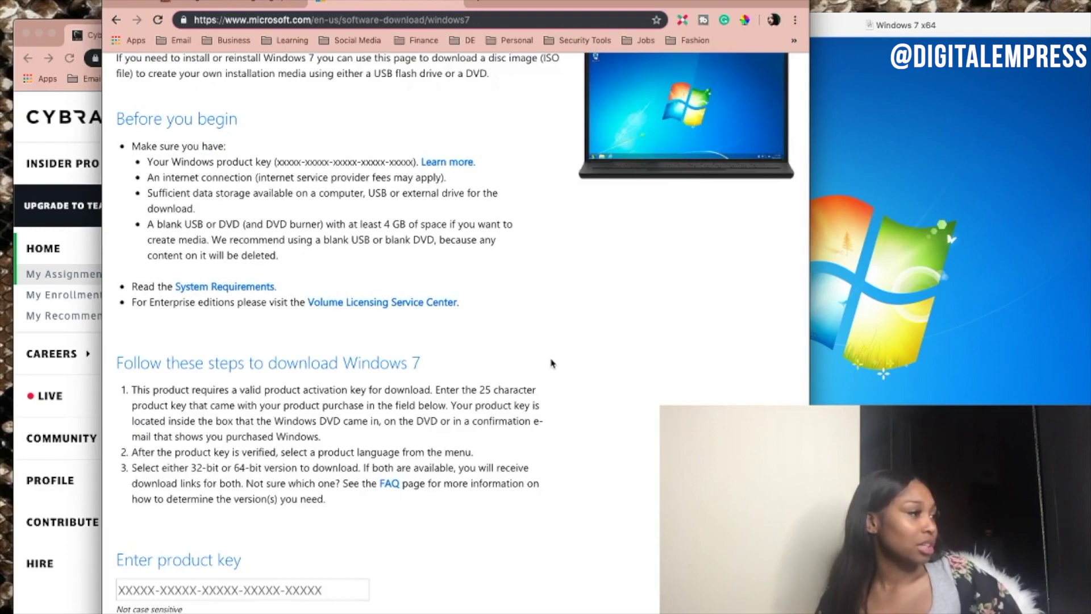
scroll(550, 363, "down", 3)
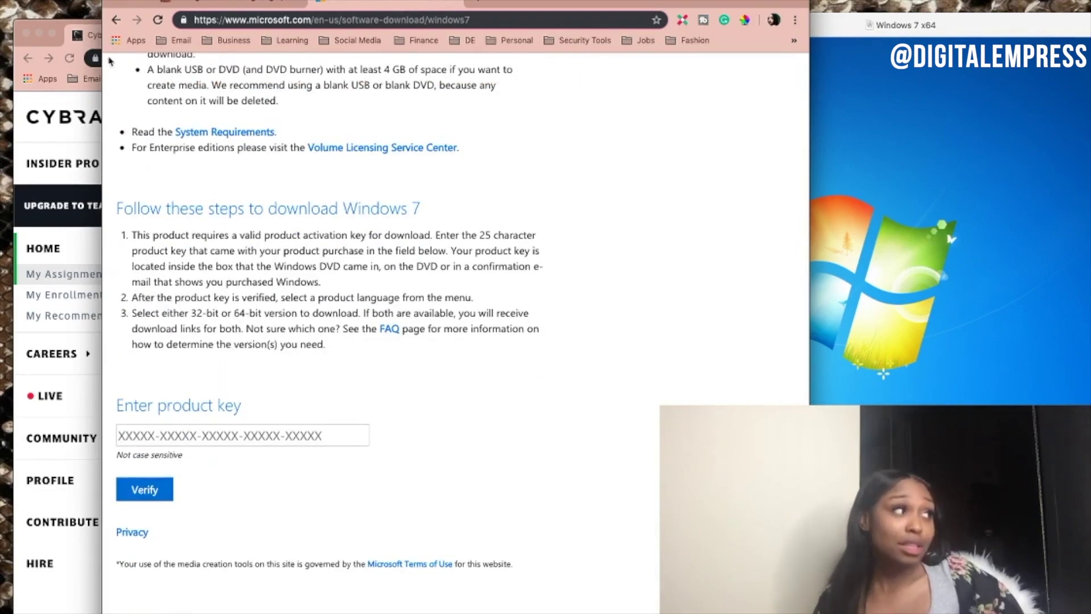
left_click(116, 19)
Read through How-To Geek's Windows ISO download article, then go back to the search results.
left_click(308, 426)
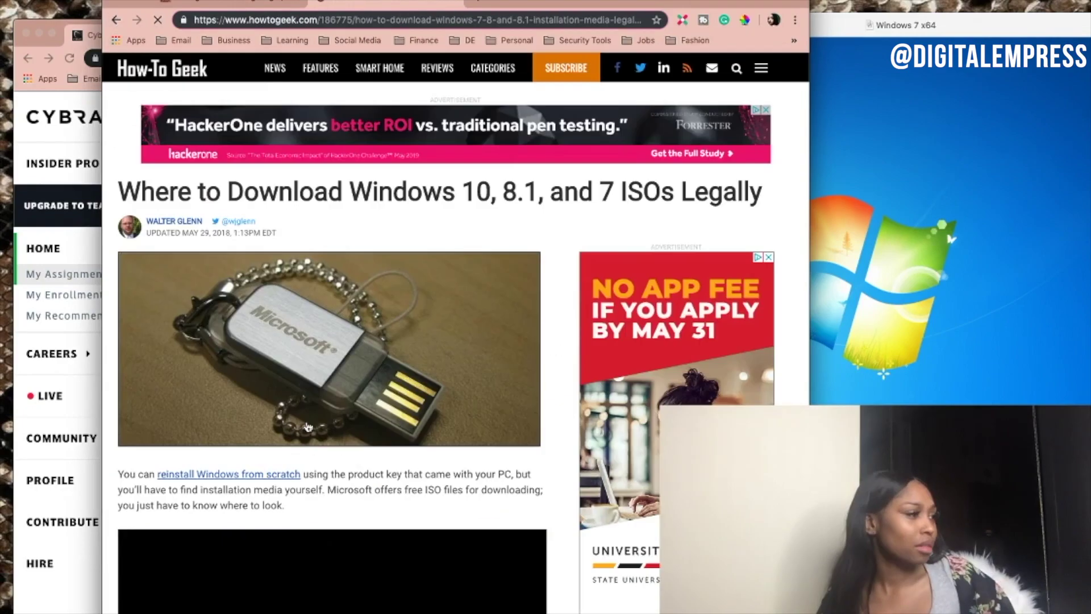
scroll(407, 389, "down", 10)
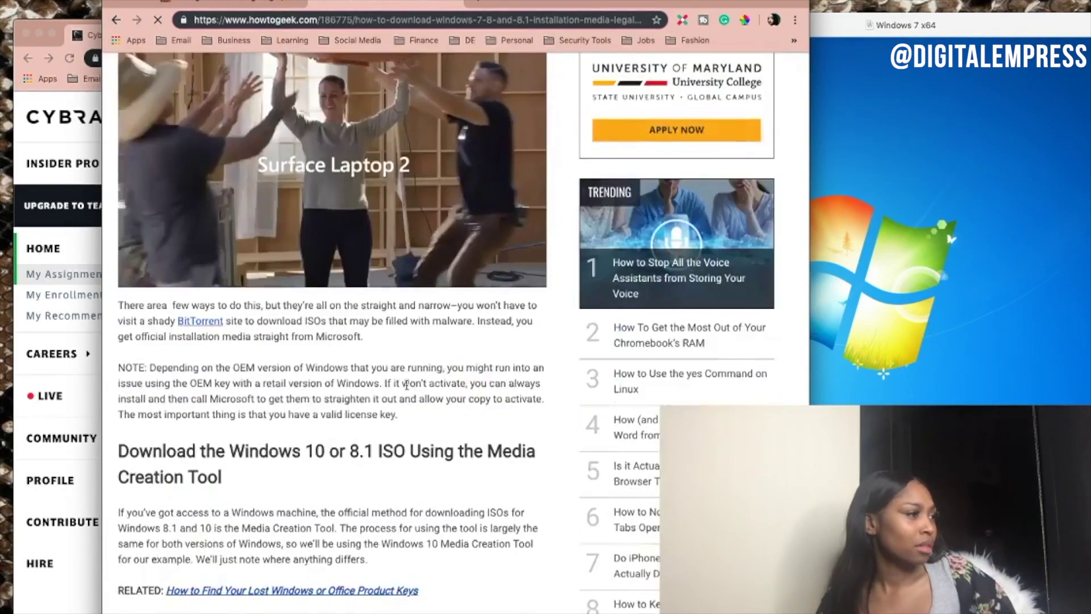
scroll(406, 389, "down", 6)
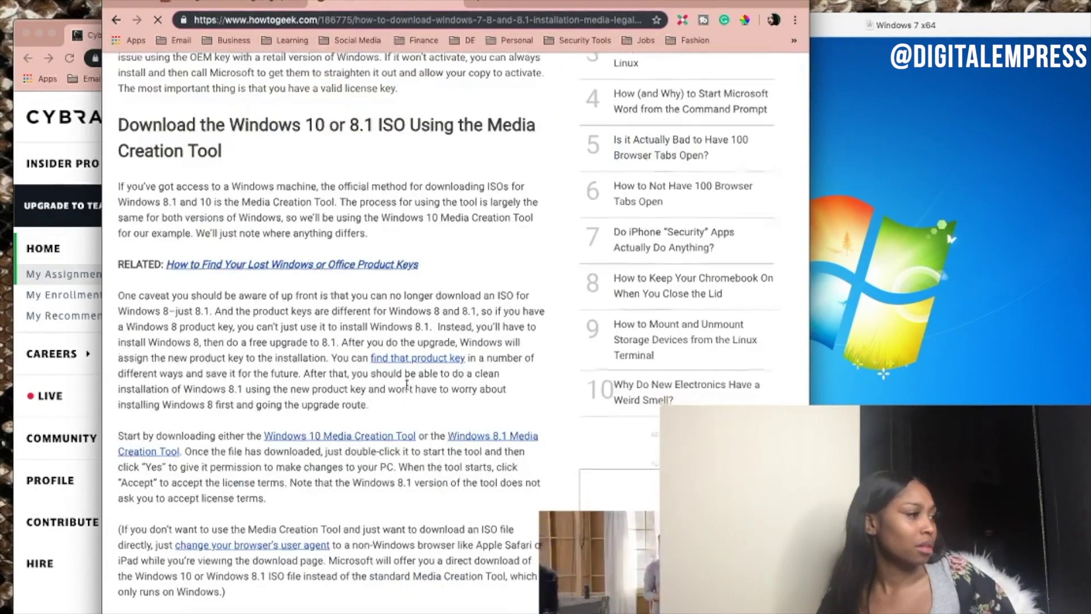
scroll(407, 388, "down", 7)
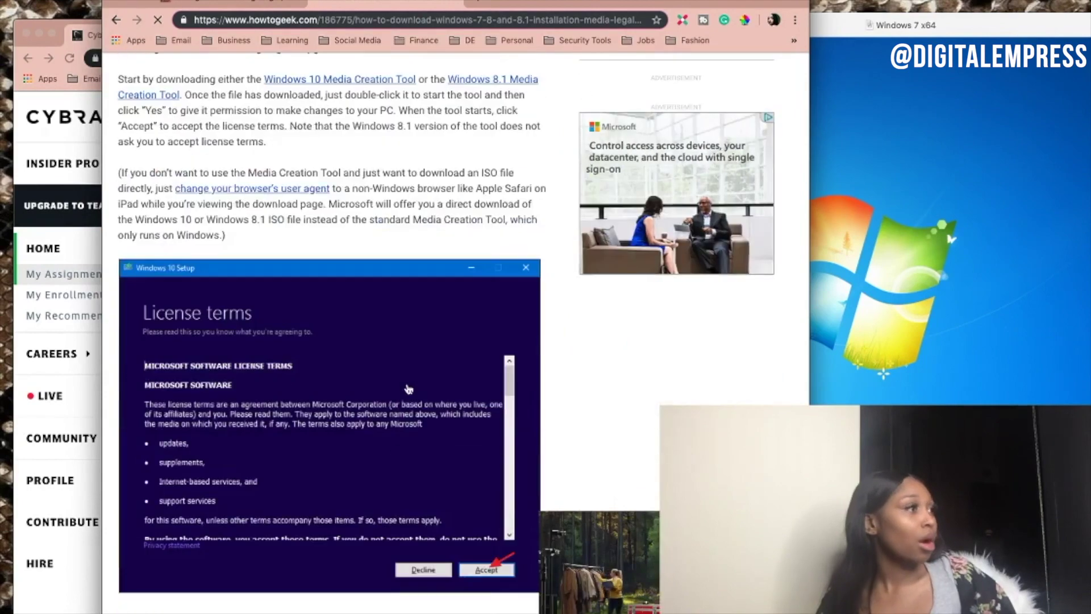
scroll(408, 389, "down", 4)
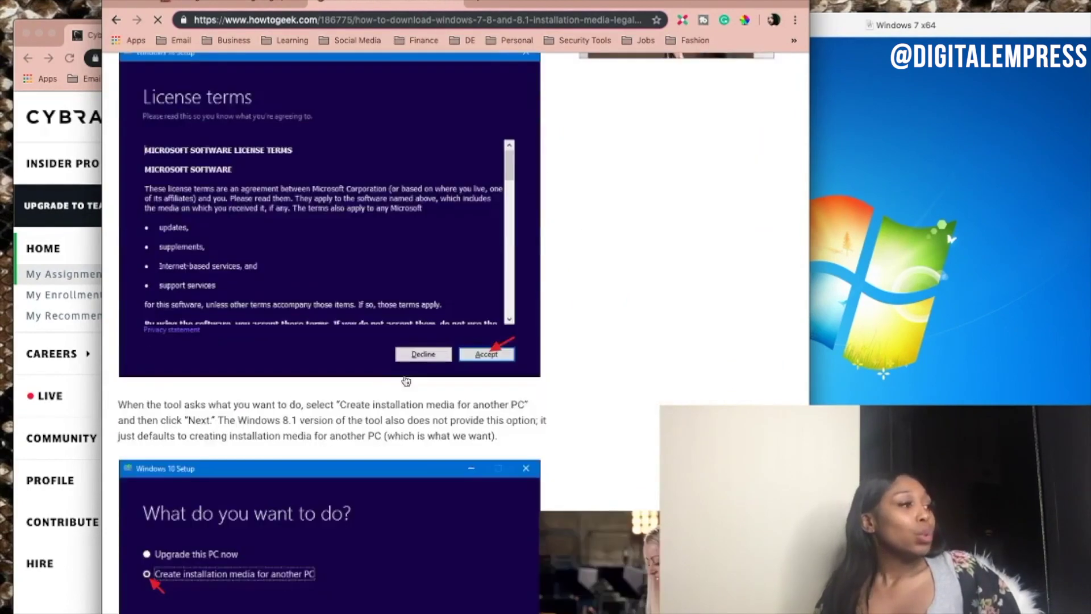
scroll(406, 380, "down", 20)
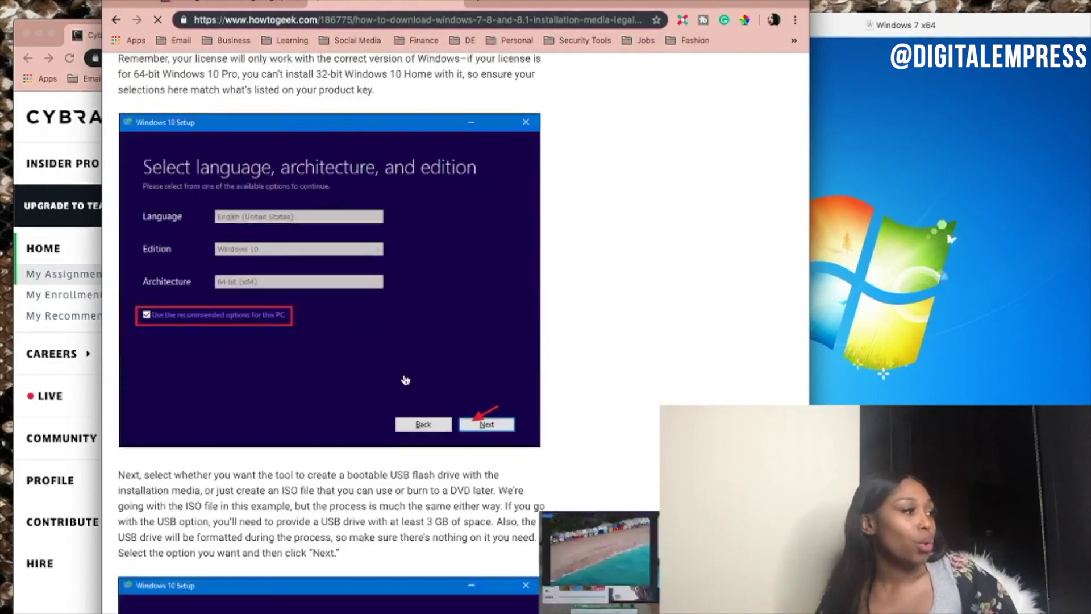
scroll(405, 380, "down", 18)
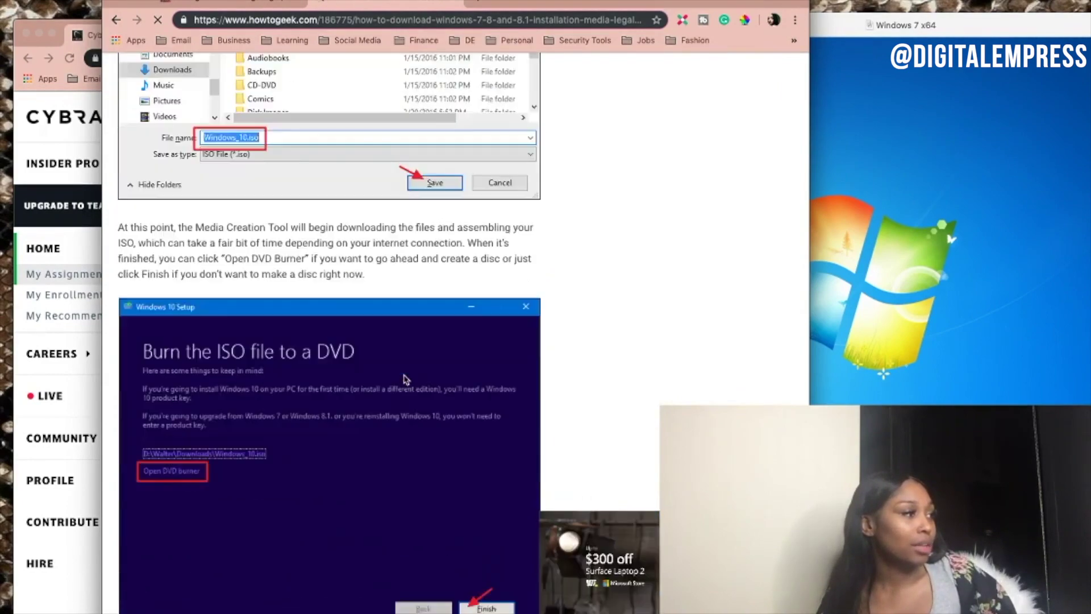
scroll(405, 380, "down", 6)
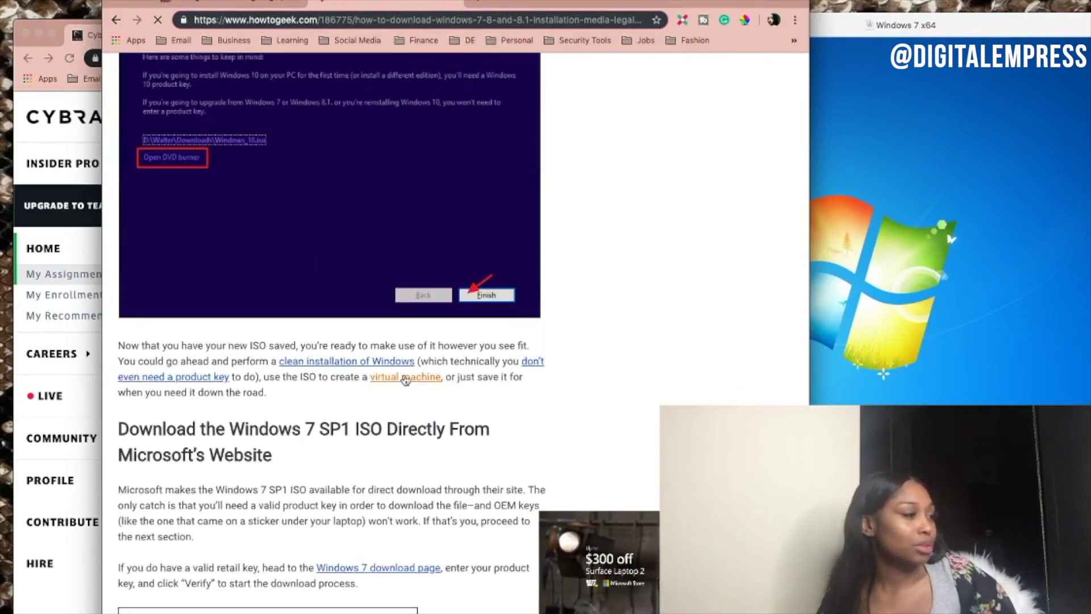
scroll(406, 381, "up", 3)
key("super+bracketleft")
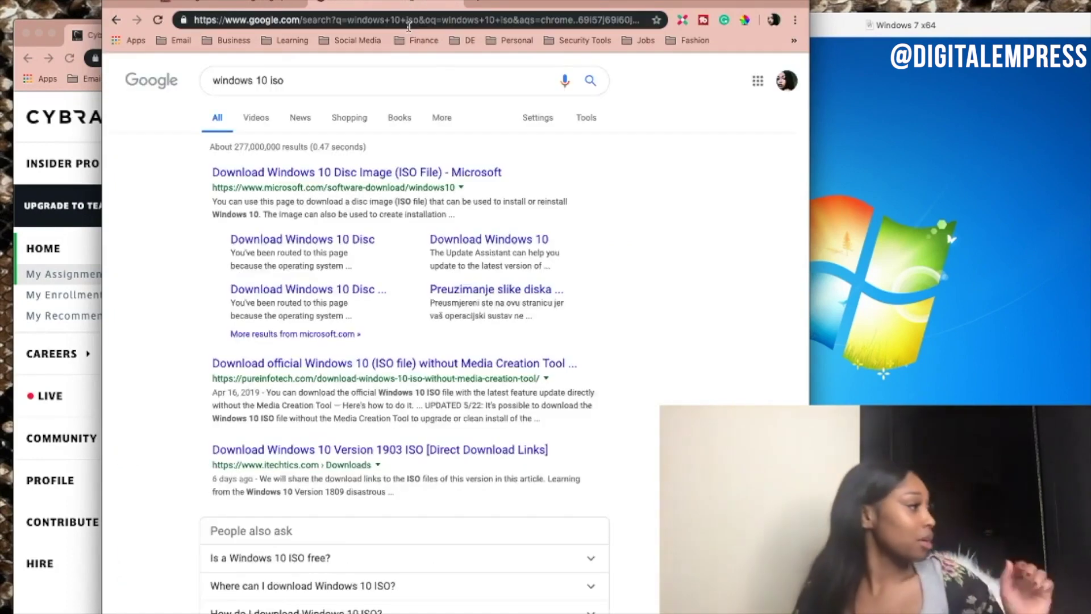
On Microsoft's download page, get the Windows 10 English ISO download links.
left_click(310, 175)
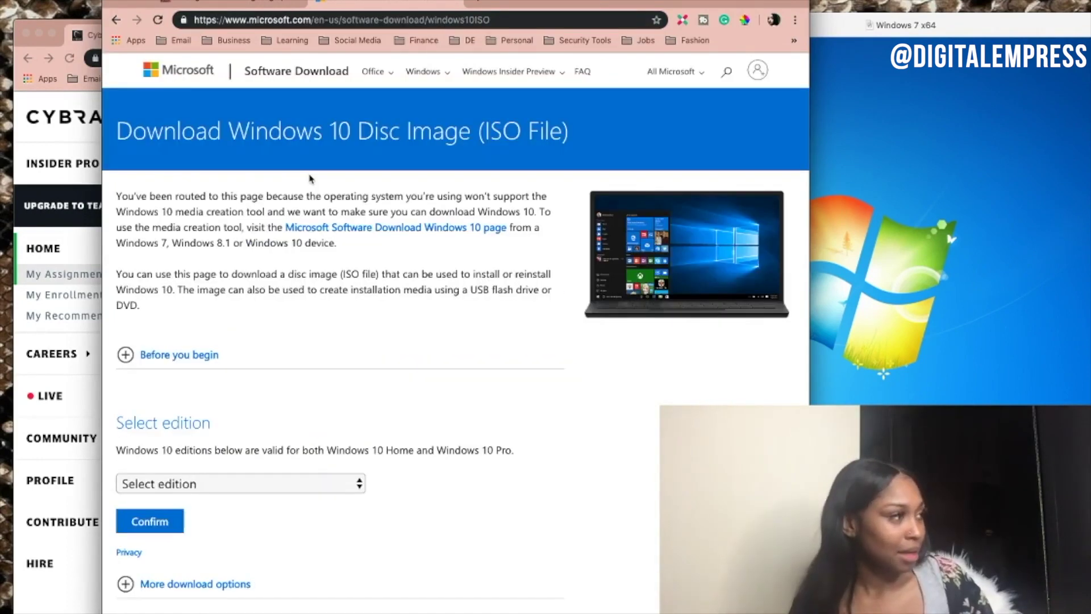
left_click(313, 491)
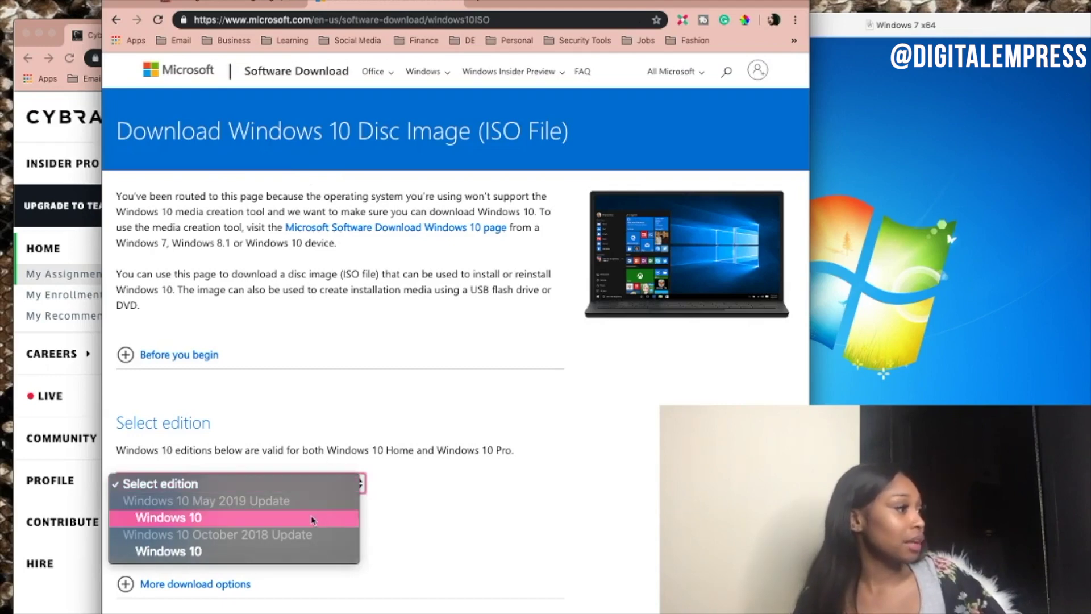
left_click(281, 518)
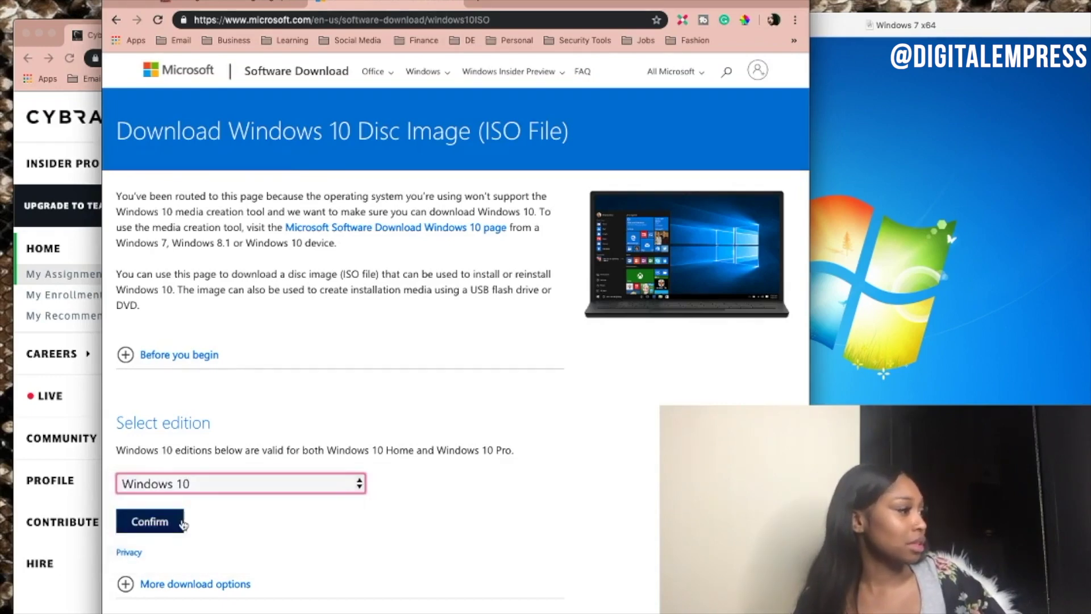
left_click(170, 498)
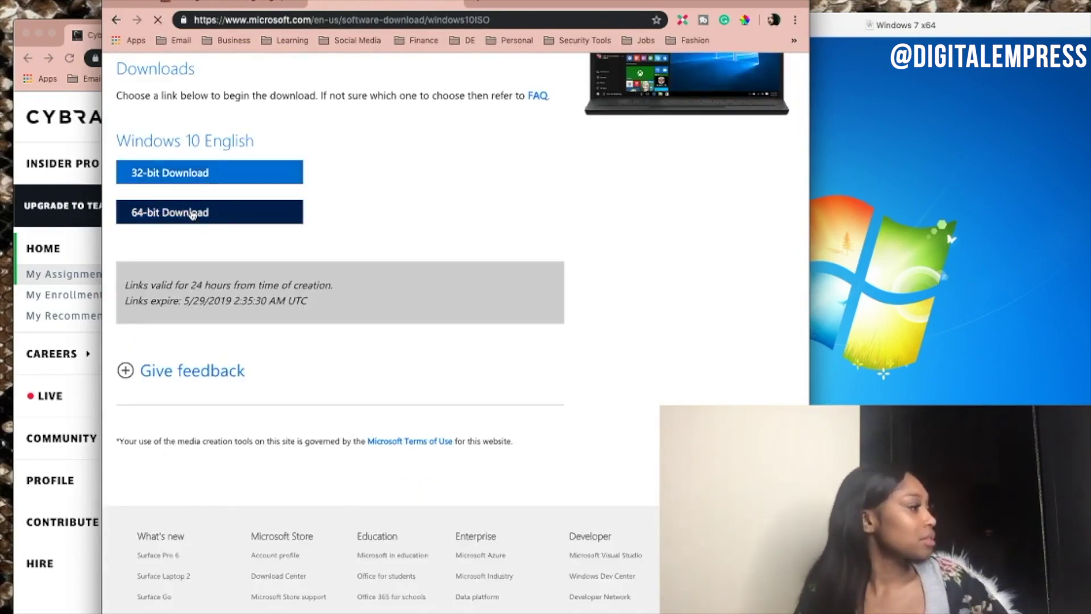
left_click(192, 214)
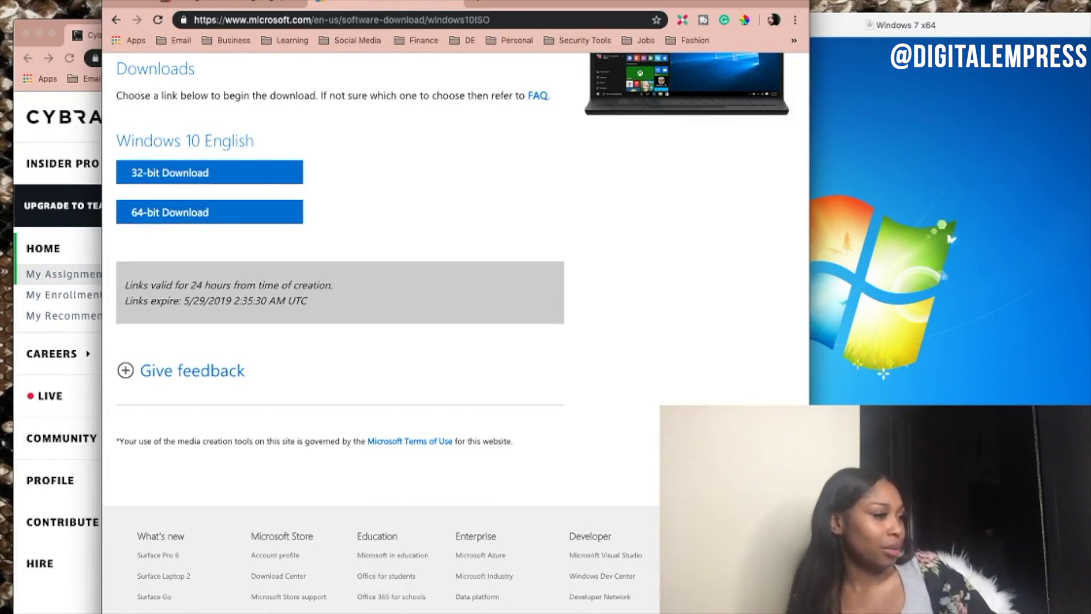
scroll(325, 181, "down", 2)
scroll(325, 176, "up", 5)
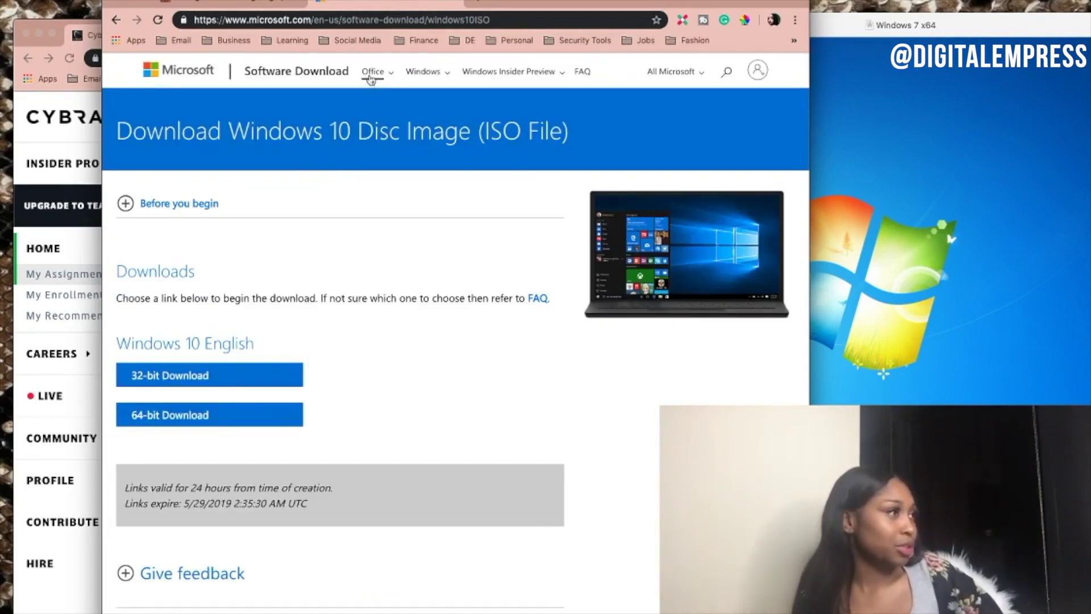
Go to Microsoft's Download Windows 7 Disc Images (ISO Files) page from the Windows menu.
left_click(431, 77)
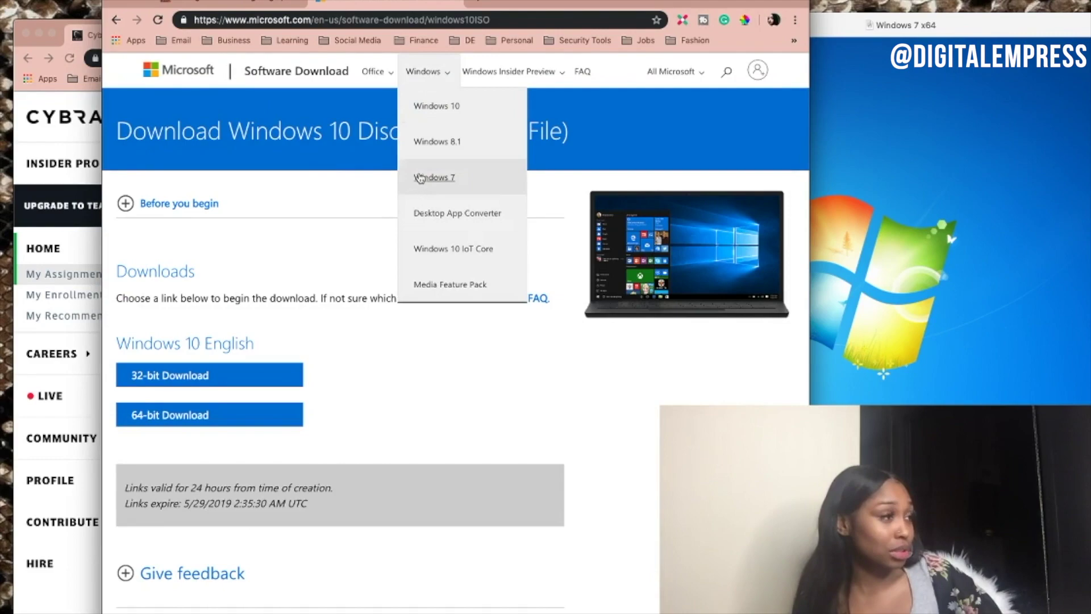
left_click(431, 177)
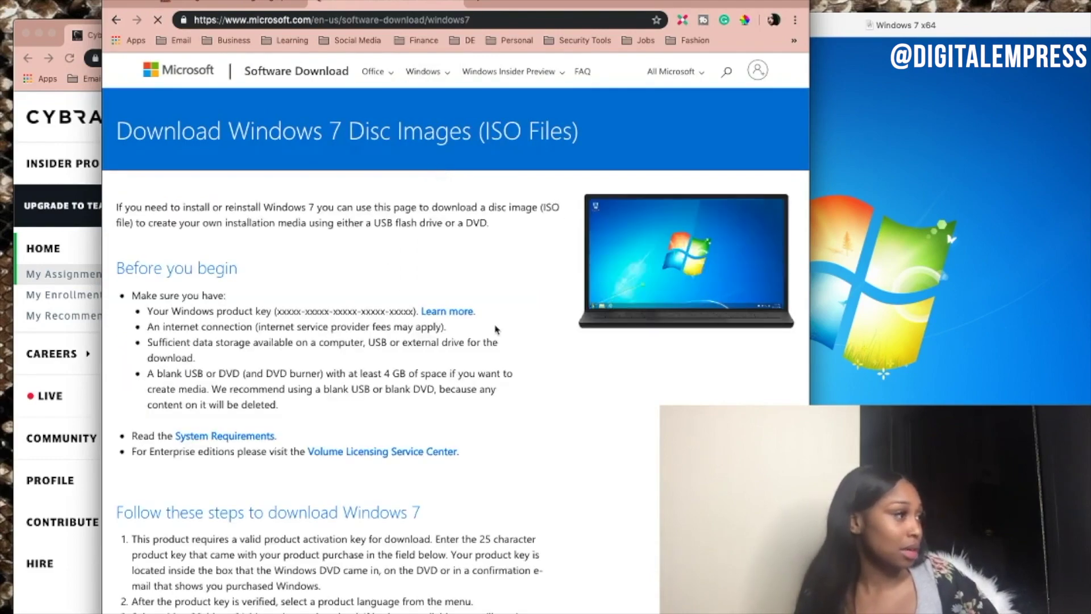
scroll(496, 330, "down", 3)
scroll(496, 330, "down", 3)
scroll(498, 329, "down", 3)
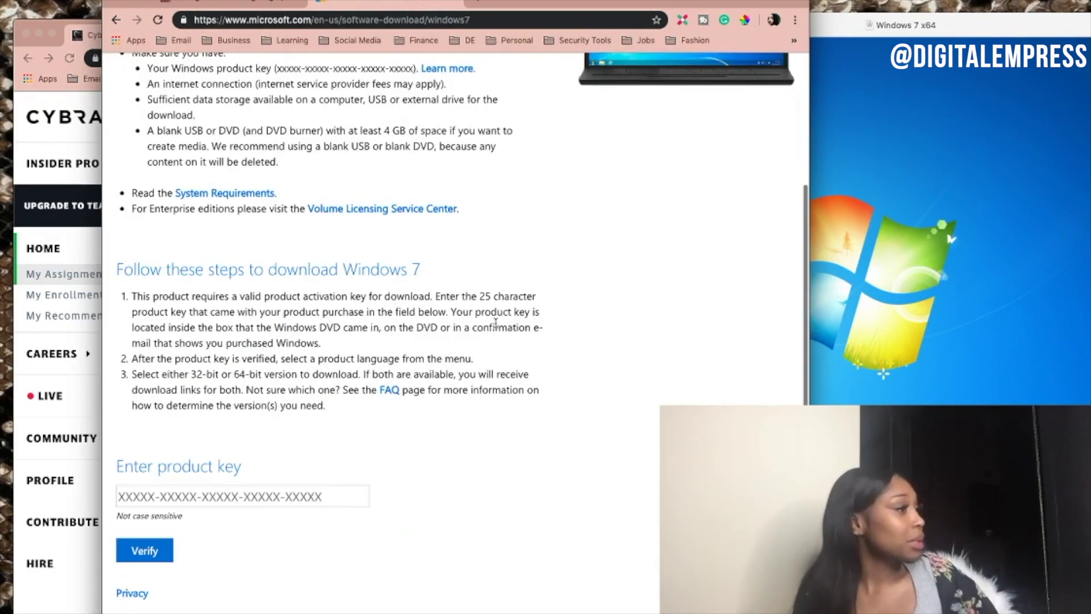
scroll(495, 327, "up", 6)
scroll(496, 327, "up", 1)
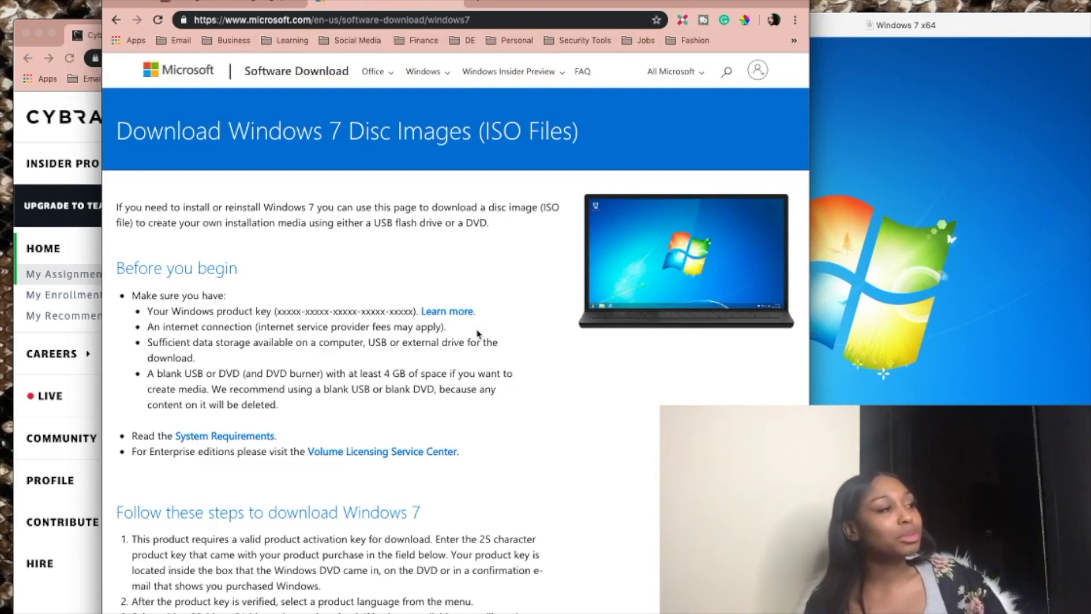
Scroll the Windows 7 disc image page, then raise the Windows 7 x64 VM window.
scroll(477, 332, "down", 3)
scroll(476, 330, "down", 3)
scroll(474, 326, "up", 5)
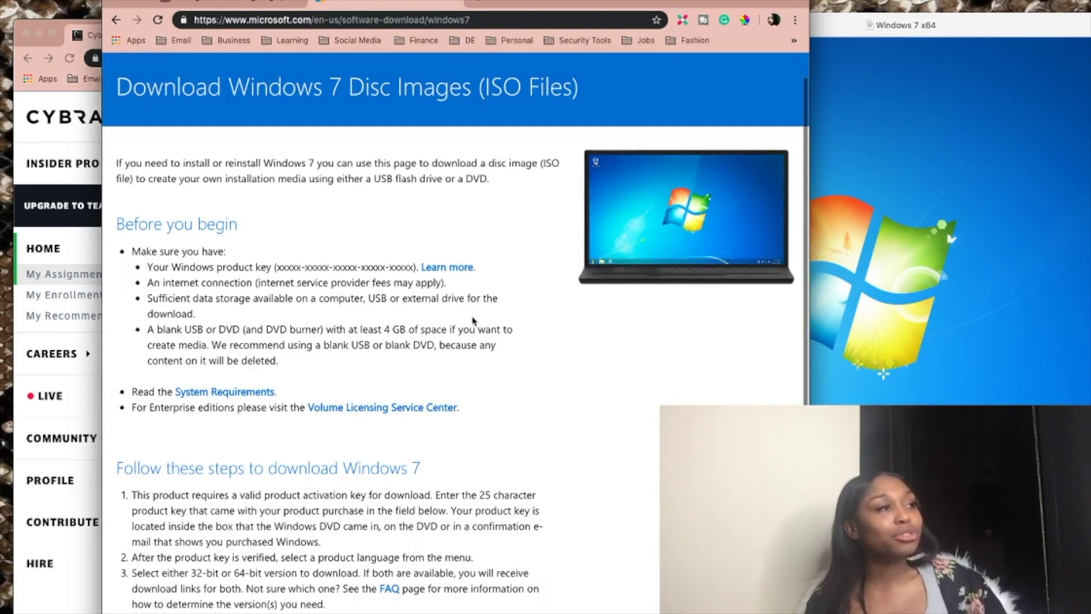
left_click(956, 27)
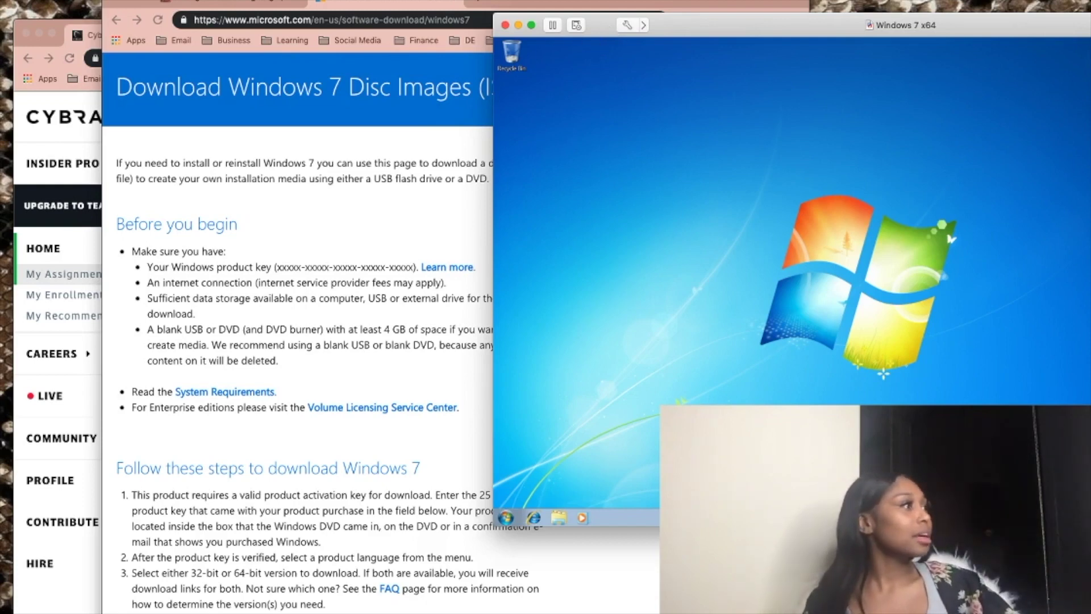
left_click(216, 0)
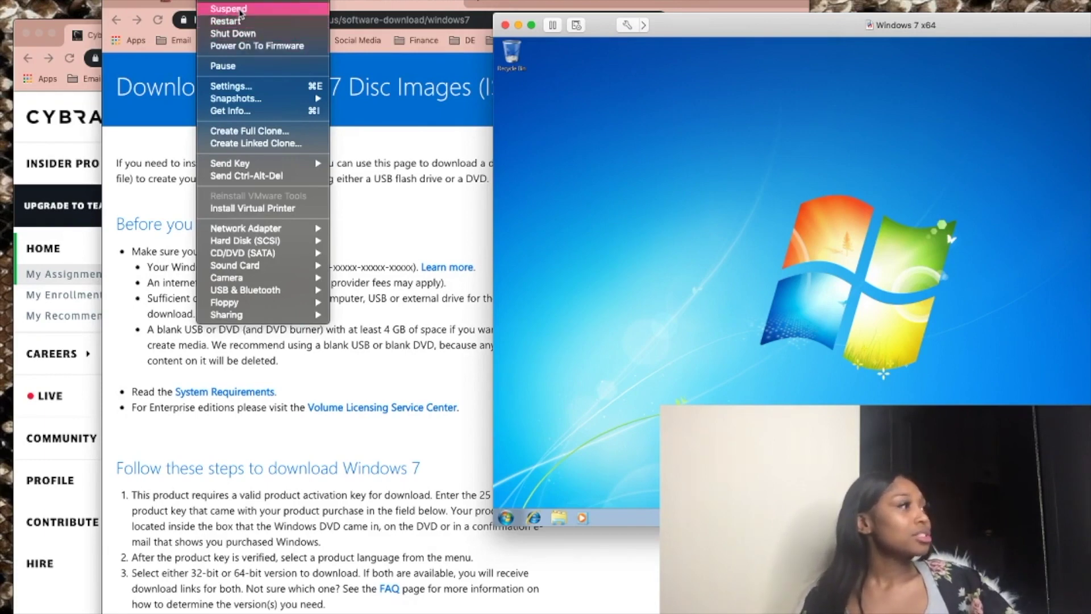
Shut down the Windows 7 VM and open the Virtual Machine Library from the Dock.
left_click(242, 38)
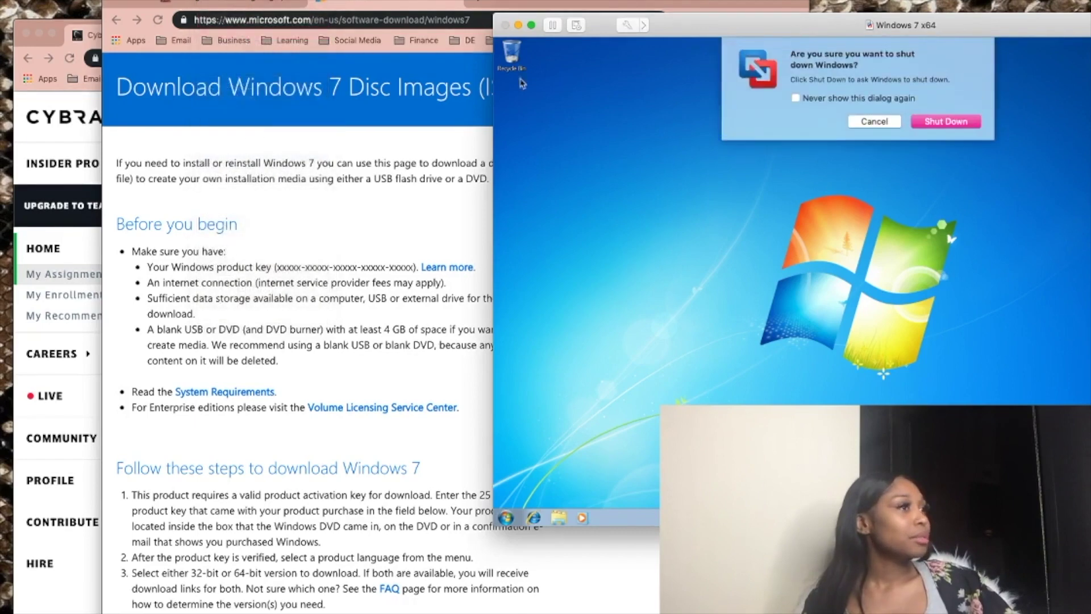
key("Return")
mouse_move(3, 562)
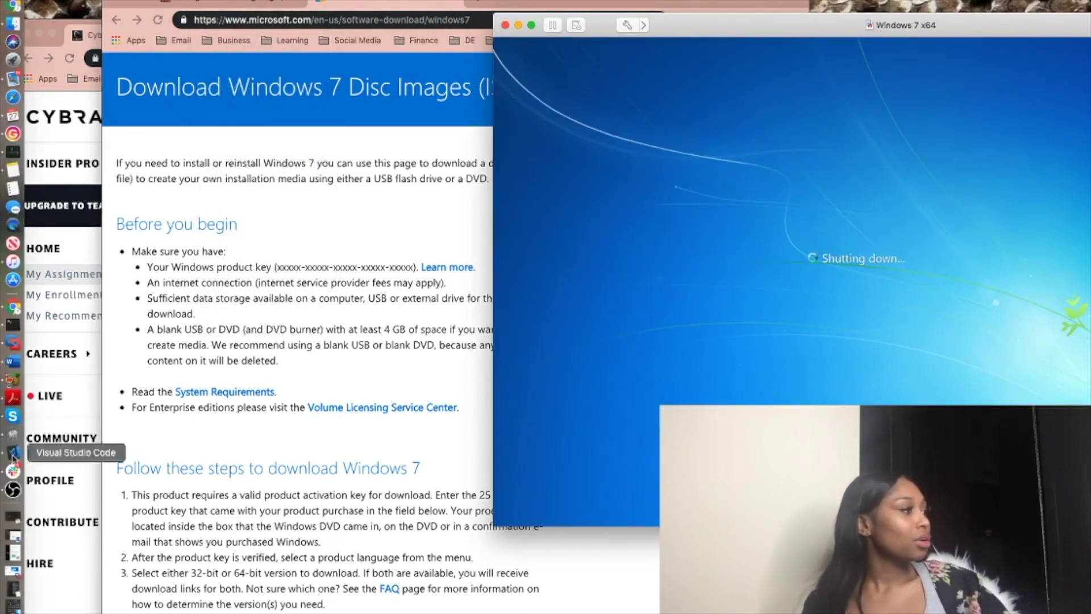
right_click(13, 343)
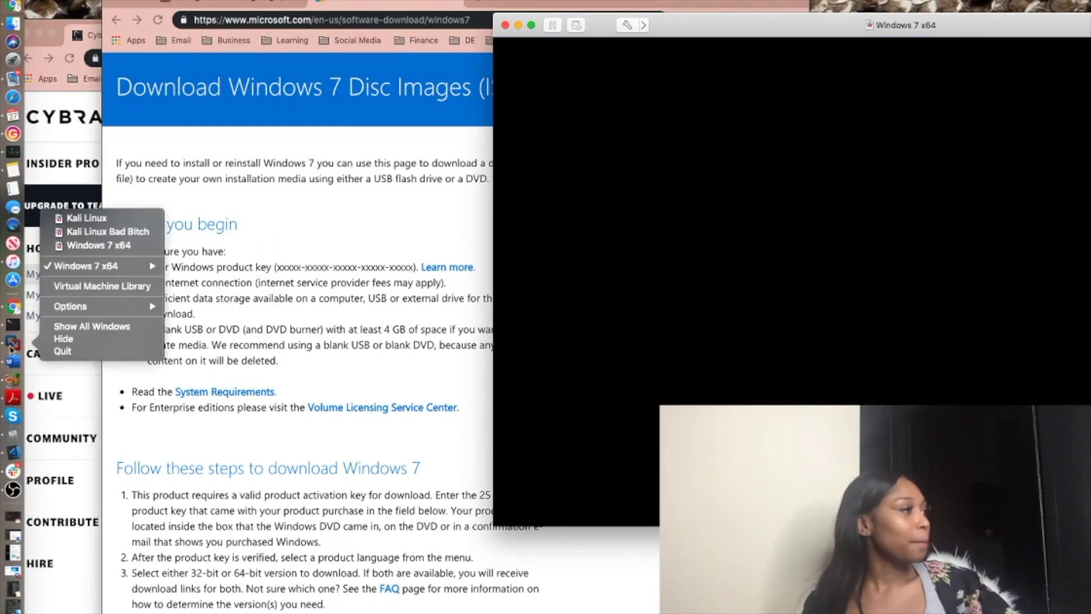
left_click(84, 287)
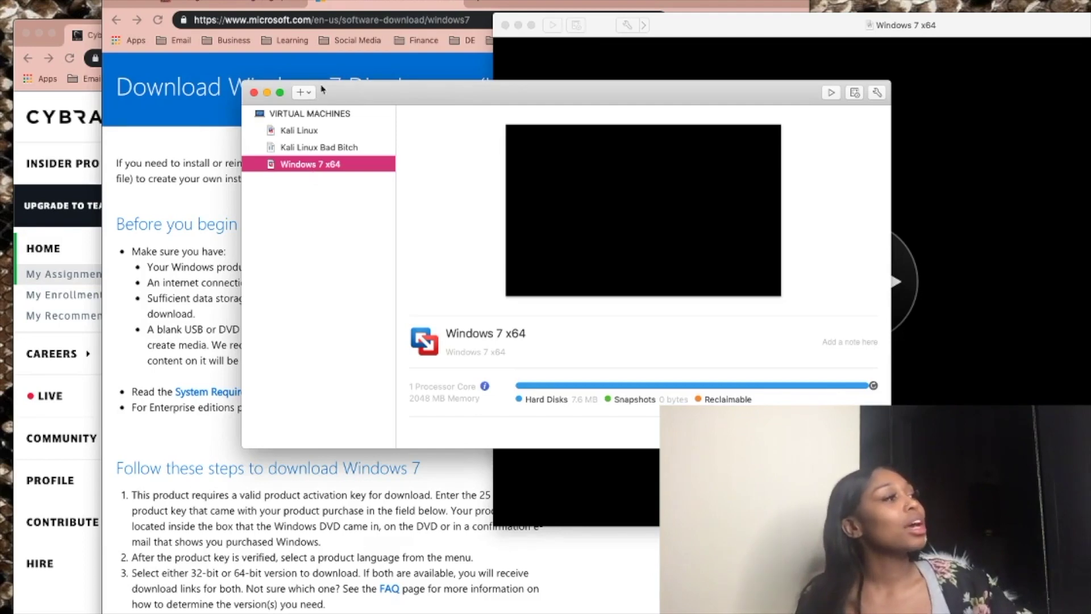
left_click(301, 98)
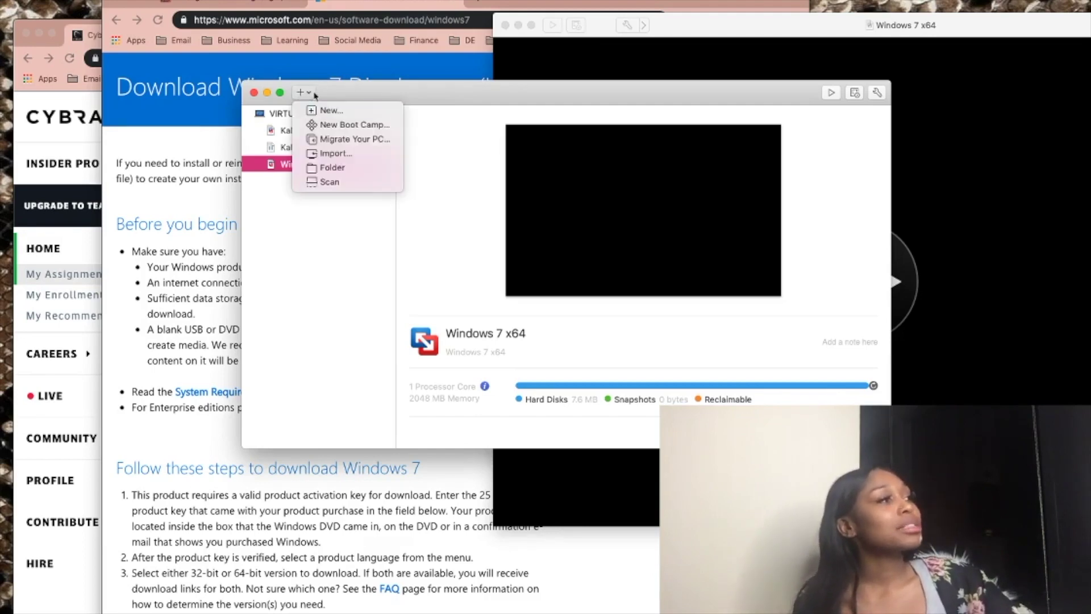
left_click(325, 113)
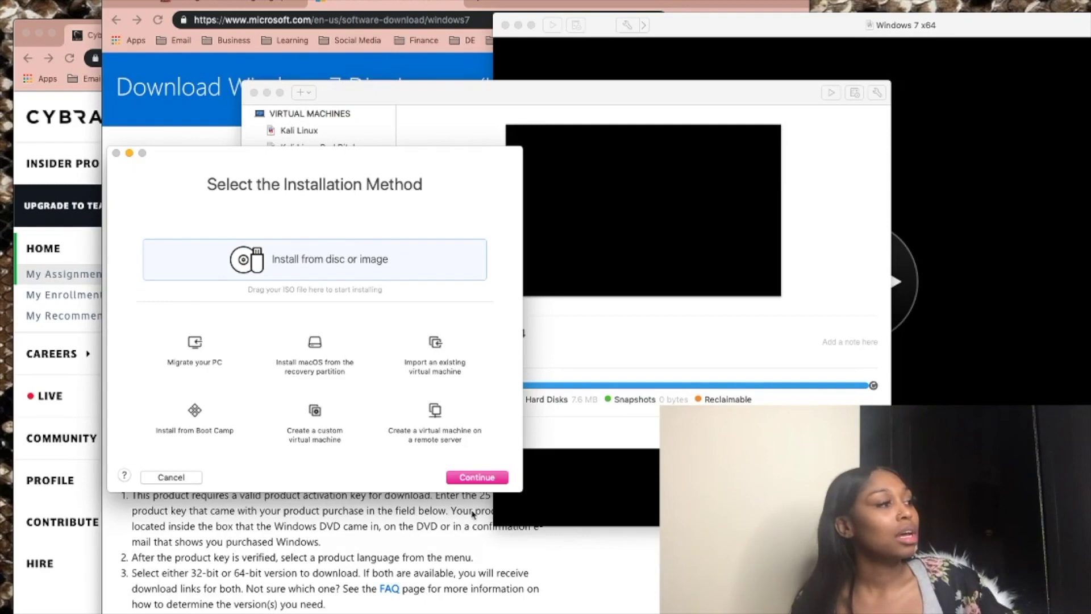
double_click(352, 262)
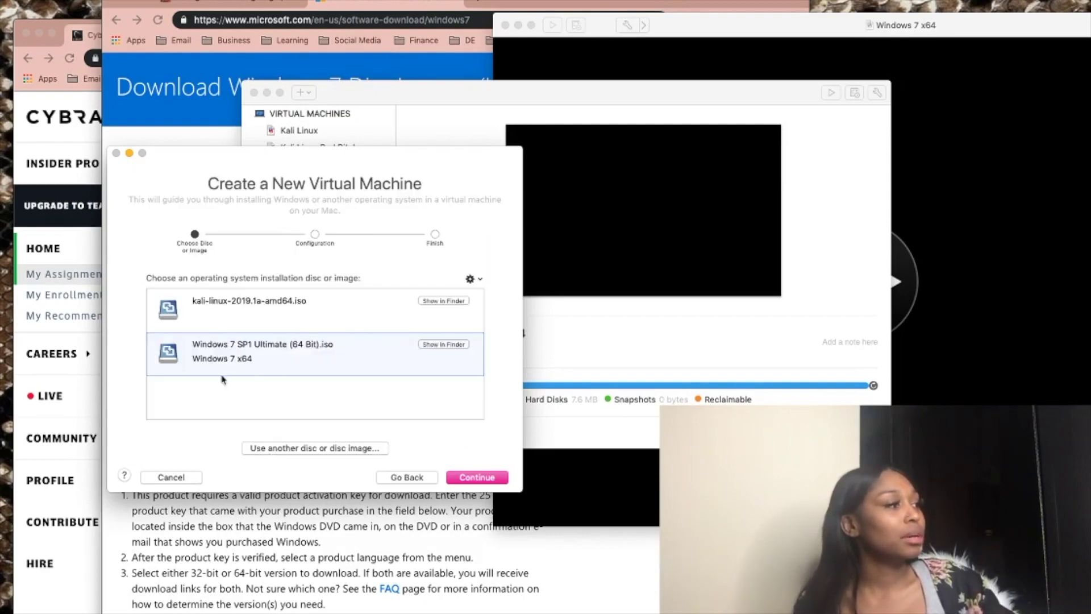
left_click(299, 449)
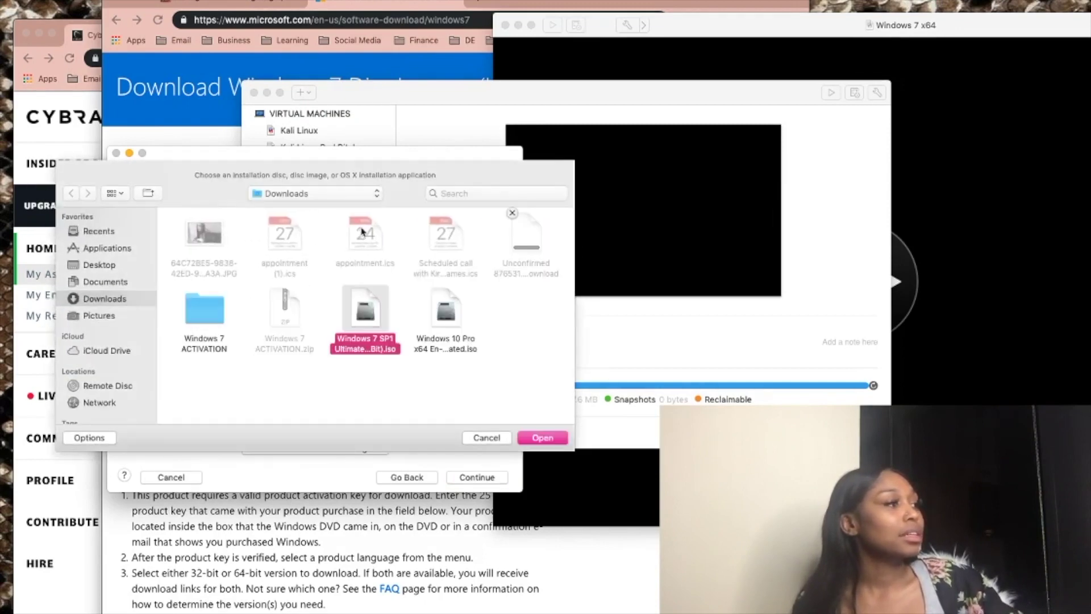
left_click(480, 437)
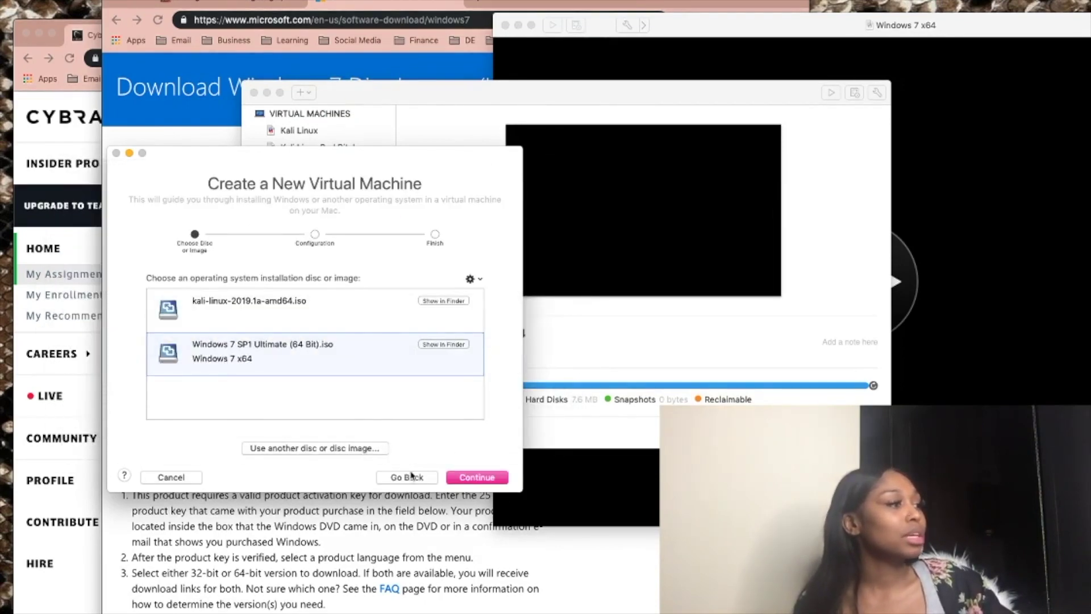
left_click(413, 478)
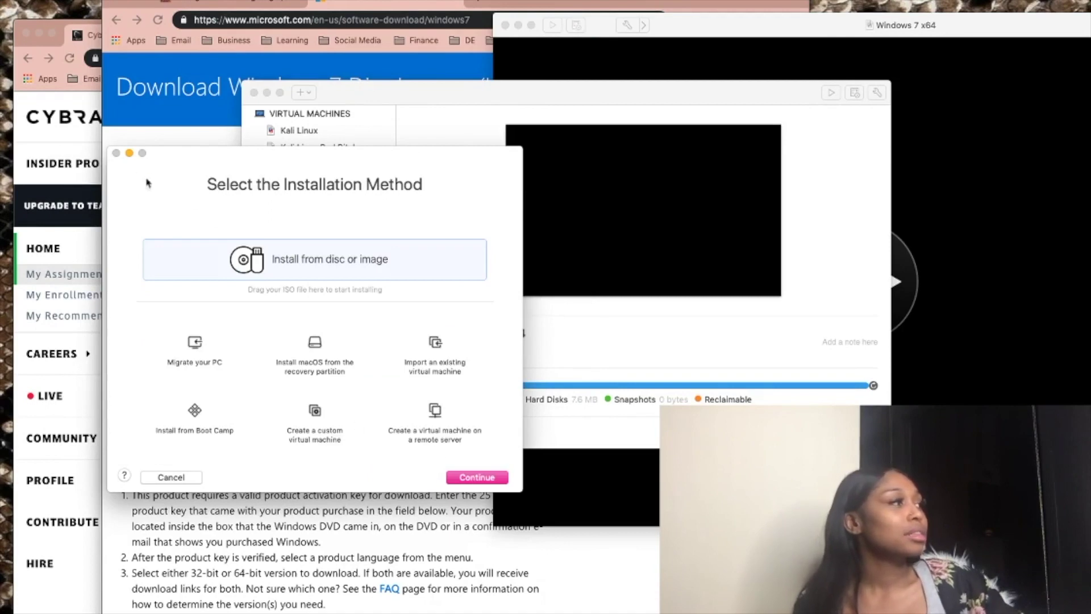
left_click(472, 480)
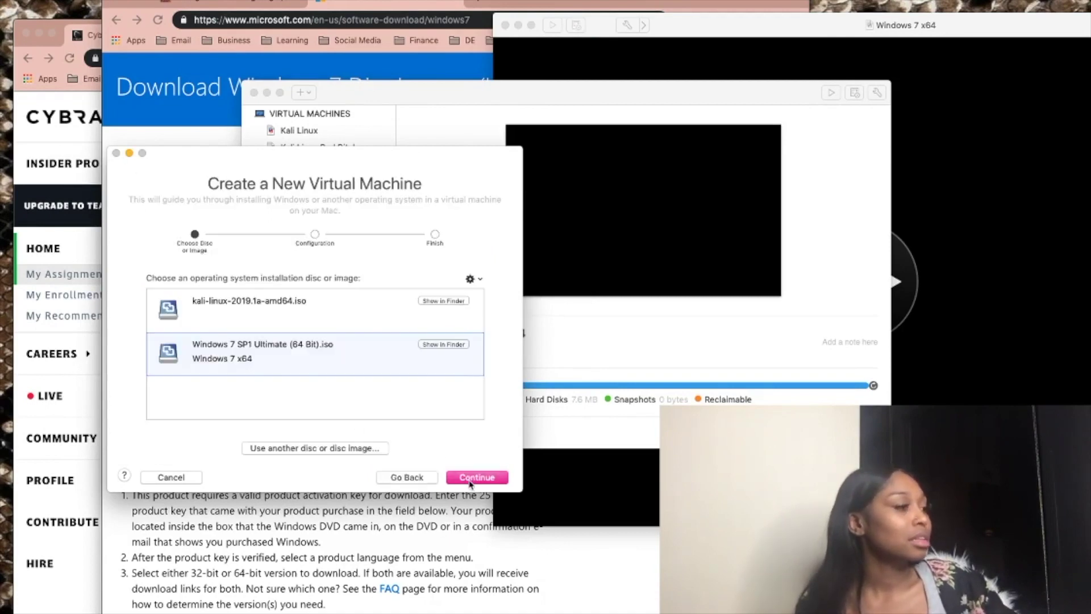
left_click(417, 479)
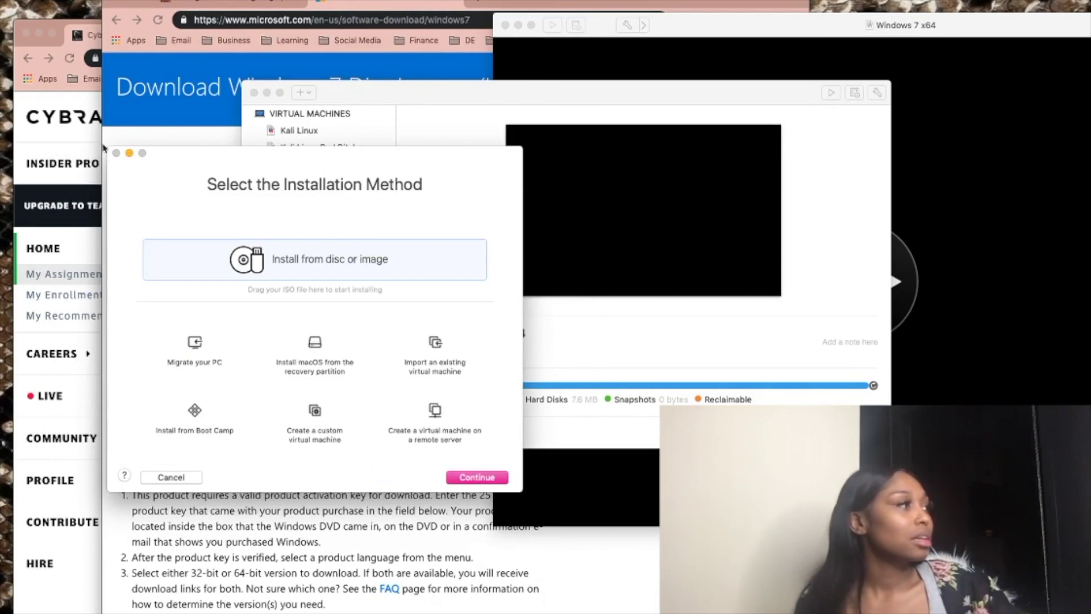
left_click(164, 479)
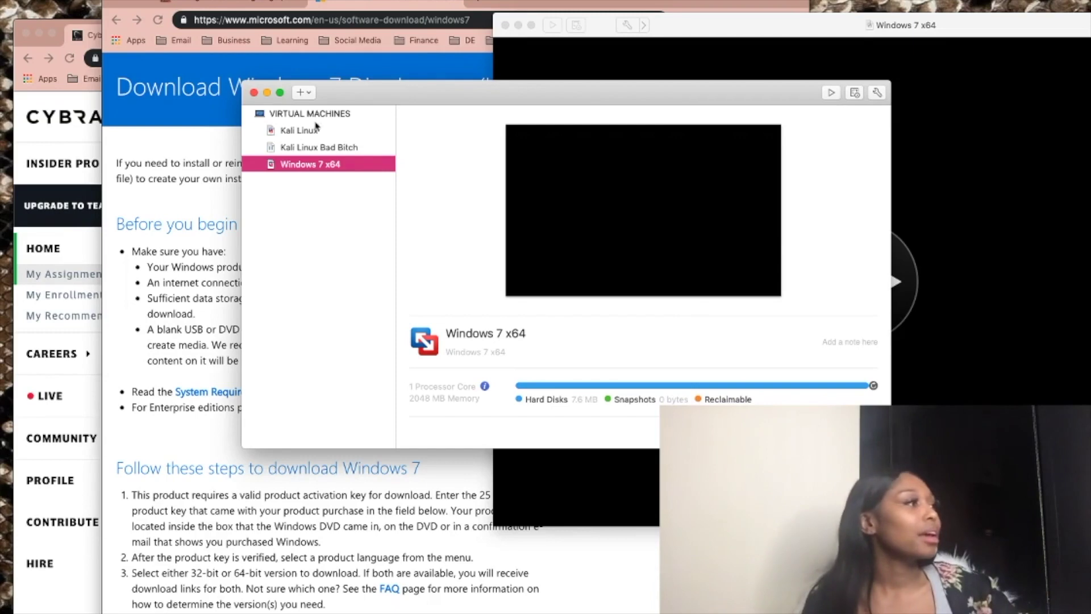
Close the library, boot the Windows 7 VM, sign in, and return to the Chrome lab tab.
left_click(254, 93)
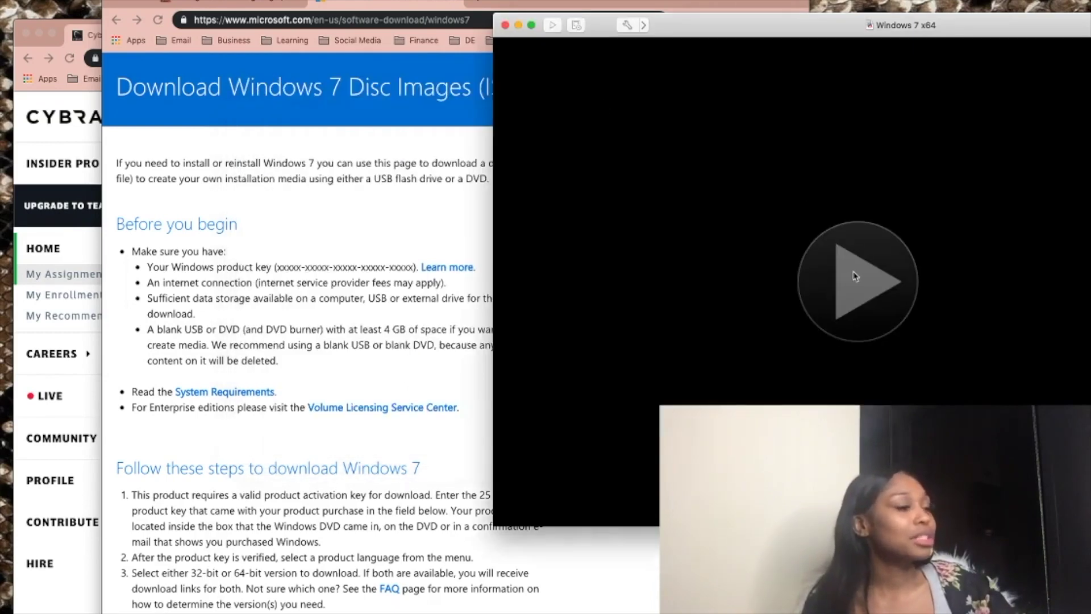
left_click(952, 118)
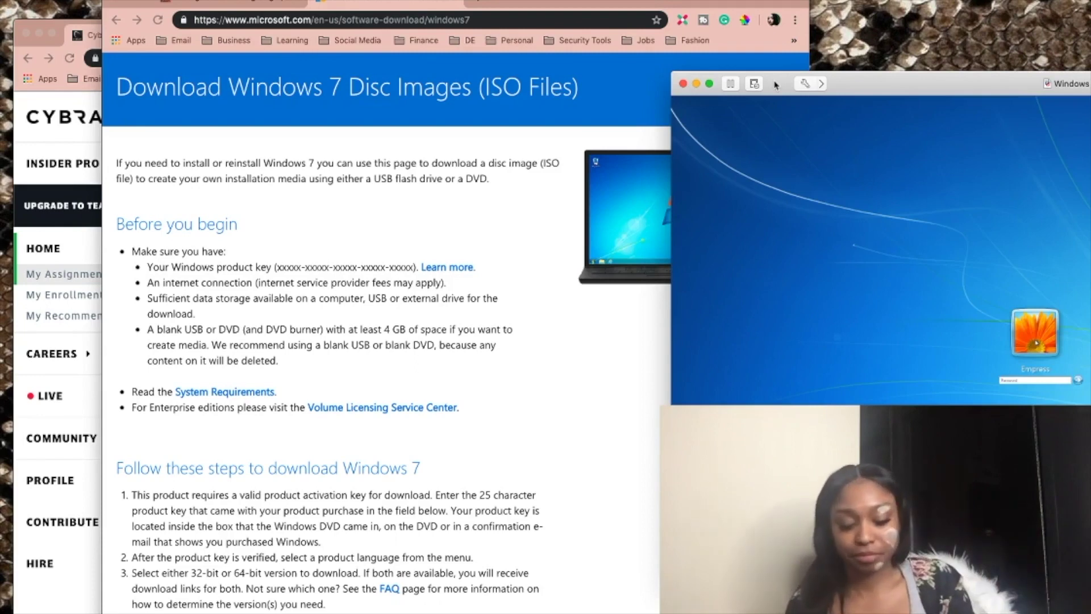
double_click(919, 89)
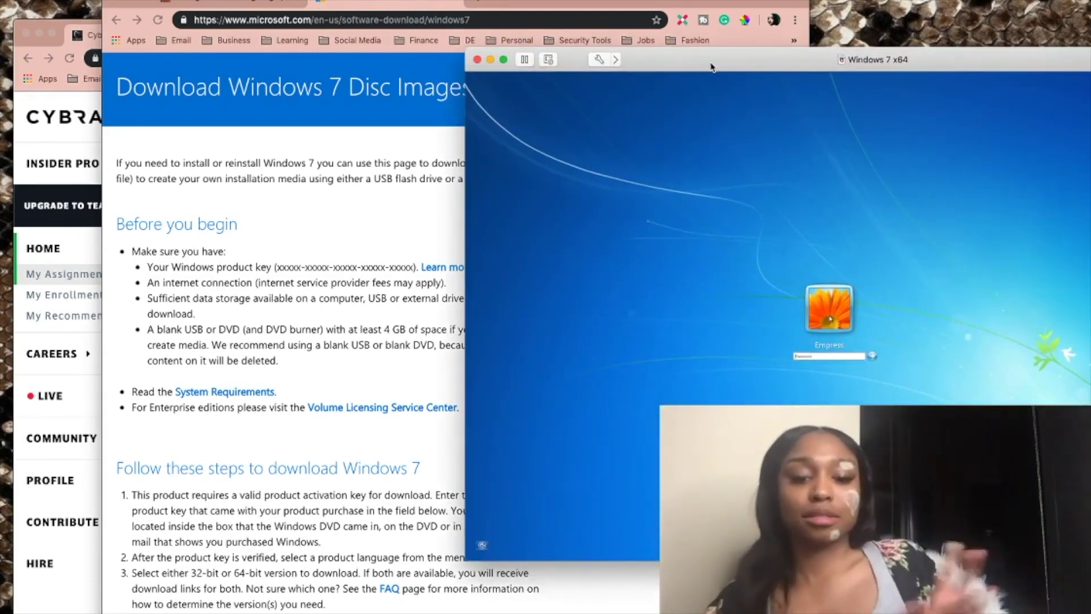
key("Return")
left_click(453, 1)
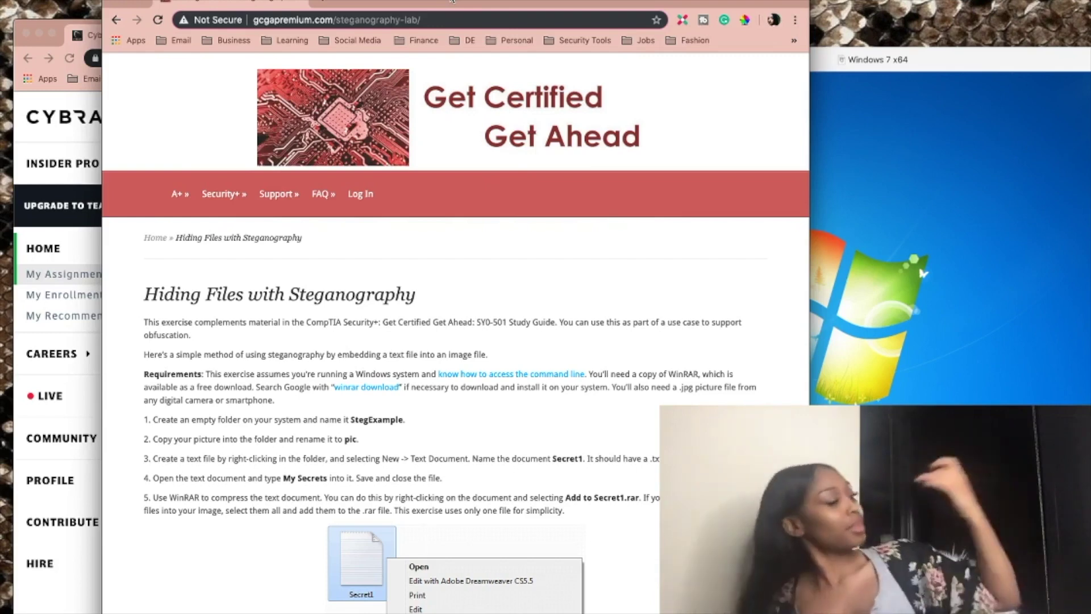
scroll(357, 452, "down", 2)
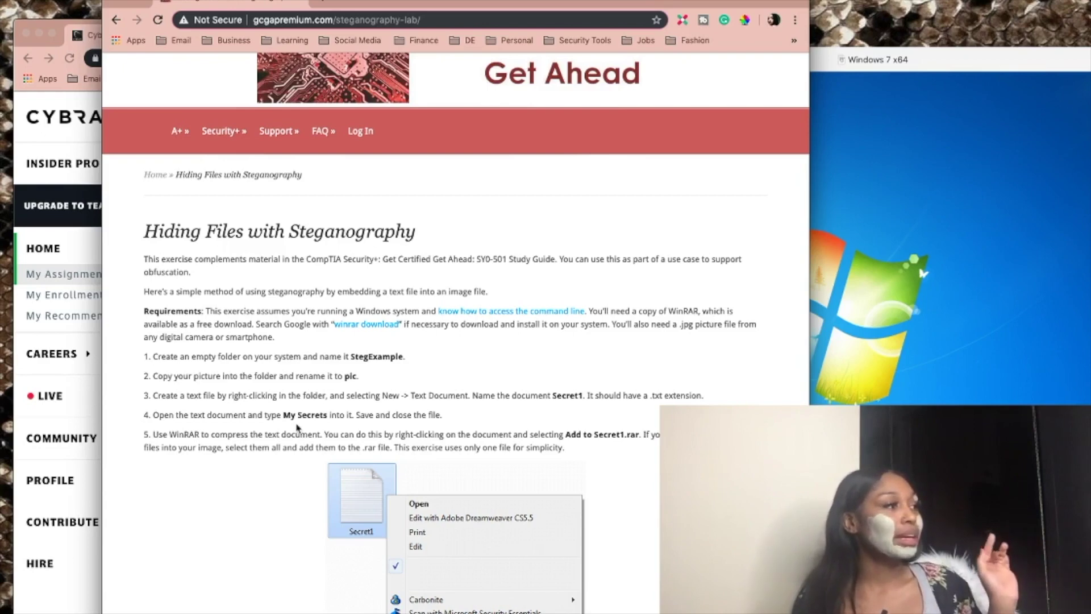
Scroll the steganography lab to steps 1–5, then raise the Windows 7 VM window.
scroll(277, 390, "down", 2)
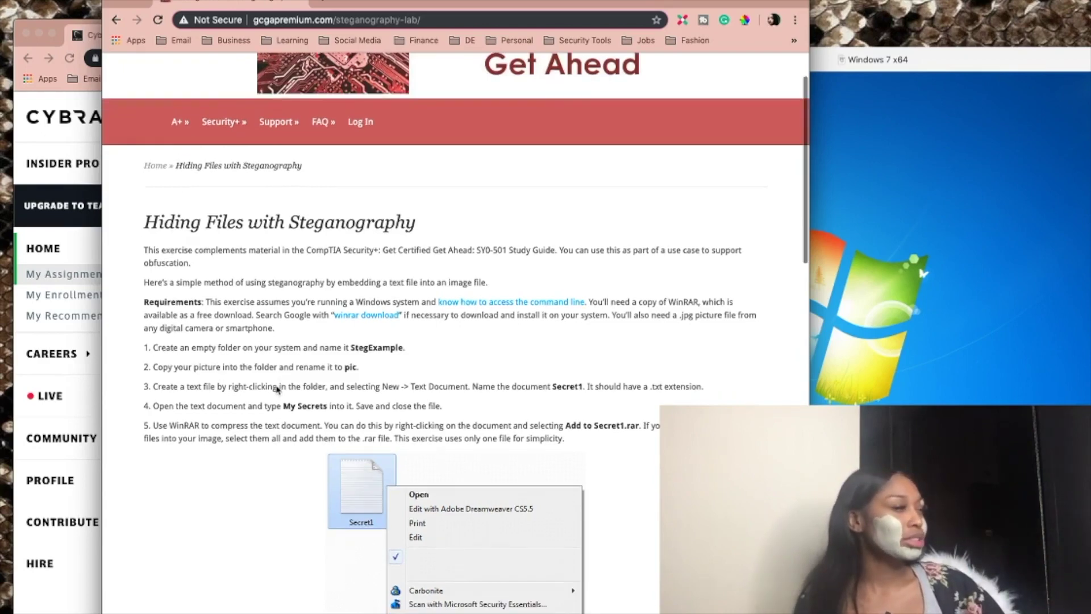
scroll(277, 390, "down", 1)
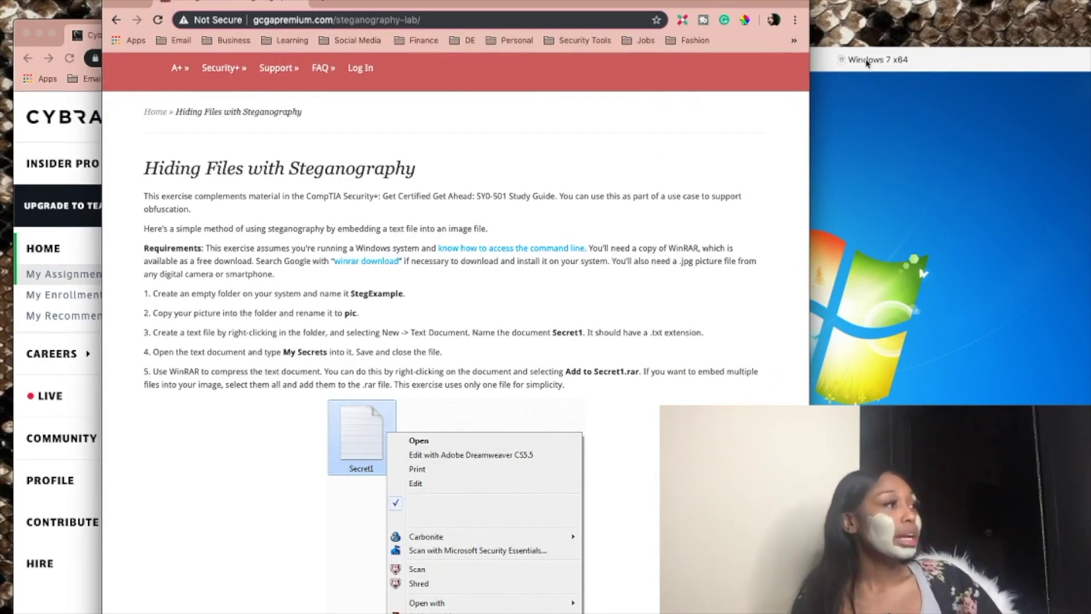
left_click(892, 62)
Position the Windows 7 VM window beside the lab instructions and in front of Chrome.
left_click_drag(892, 62, 914, 38)
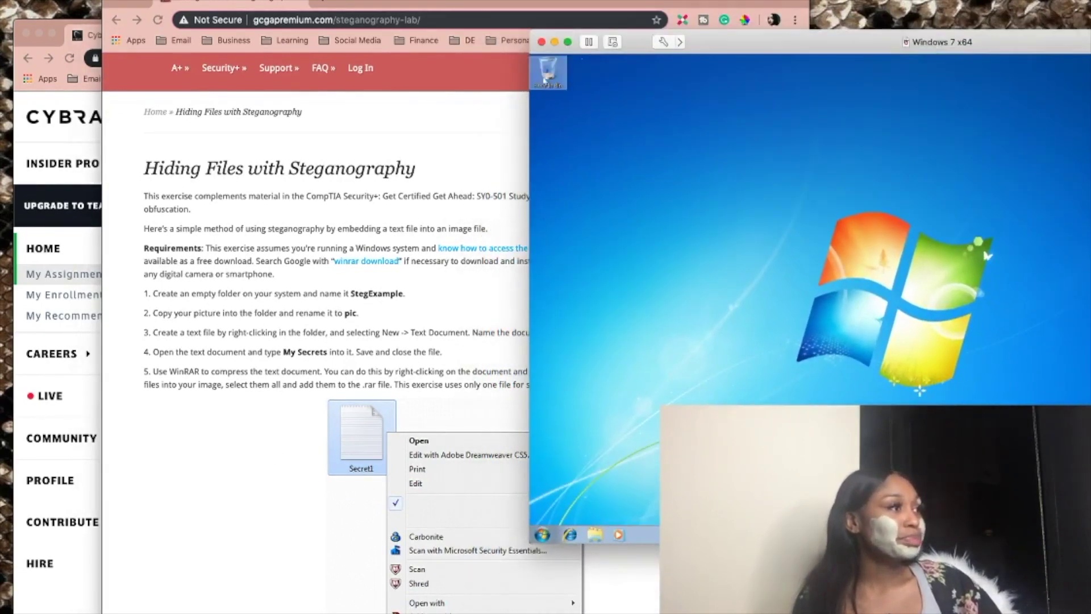
left_click_drag(764, 41, 737, 79)
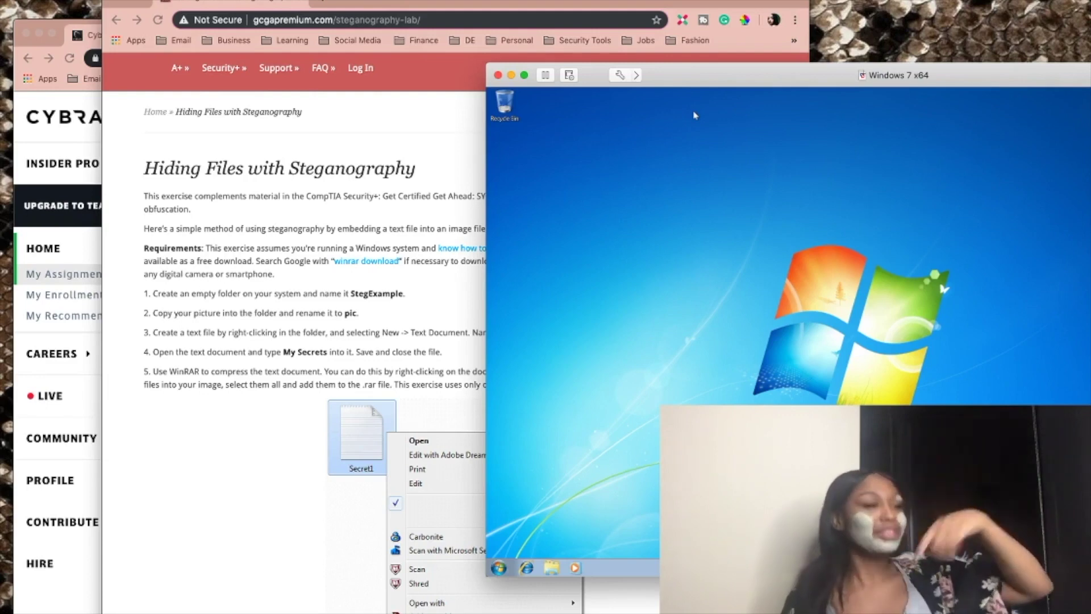
left_click(471, 237)
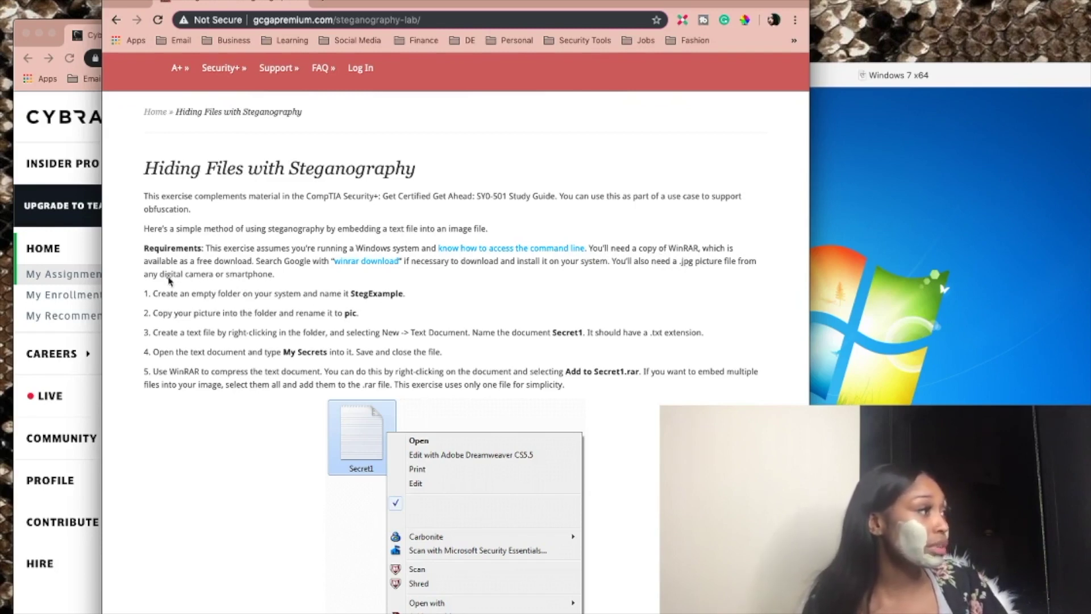
left_click(866, 180)
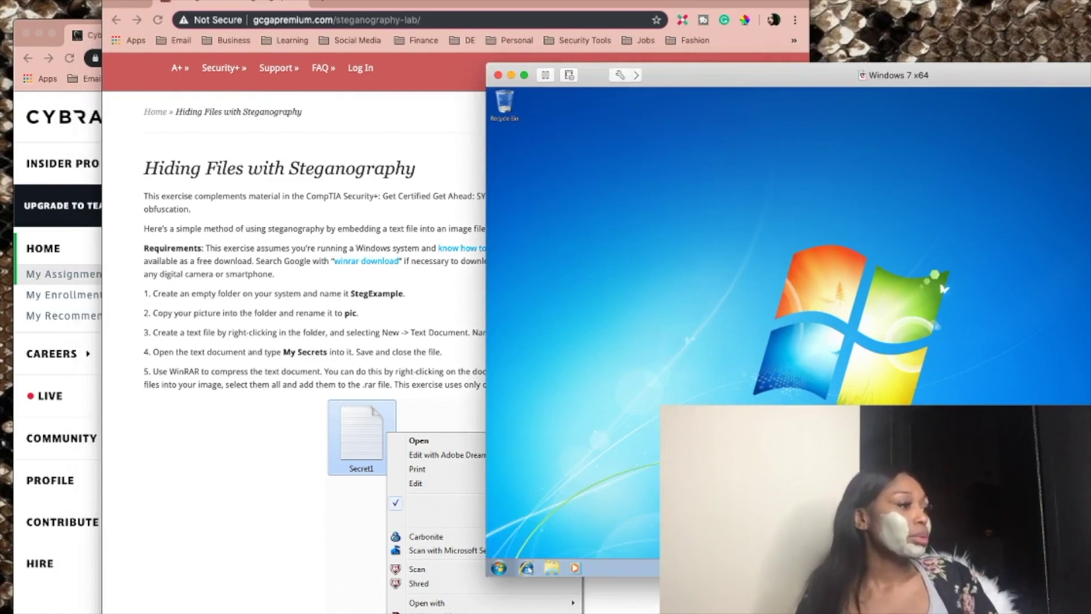
left_click(526, 568)
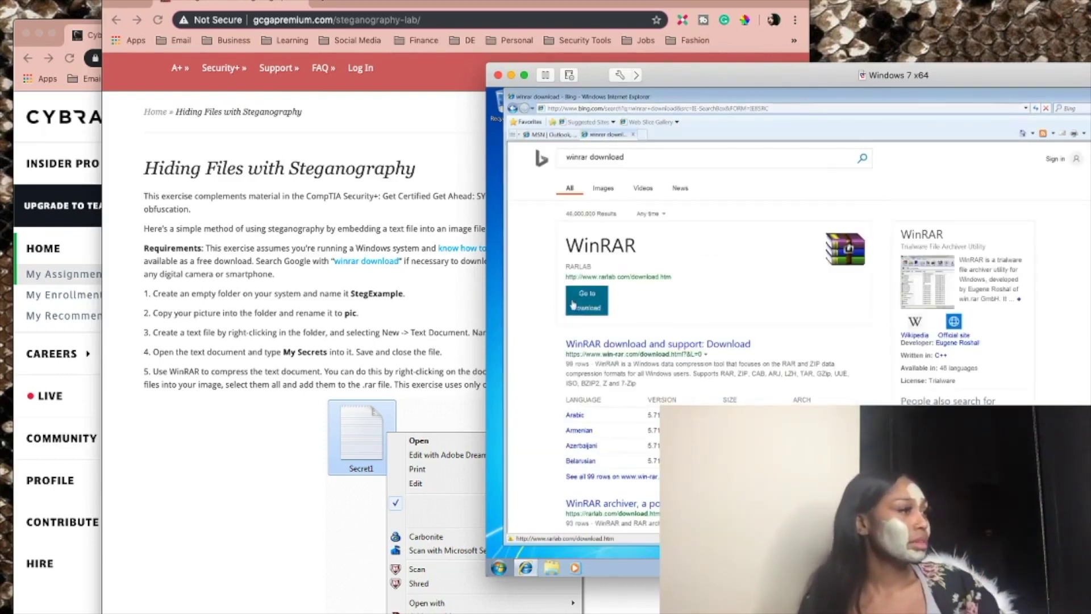
Open RARLAB's WinRAR downloads page and start the 64-bit WinRAR 5.71 download.
left_click(574, 304)
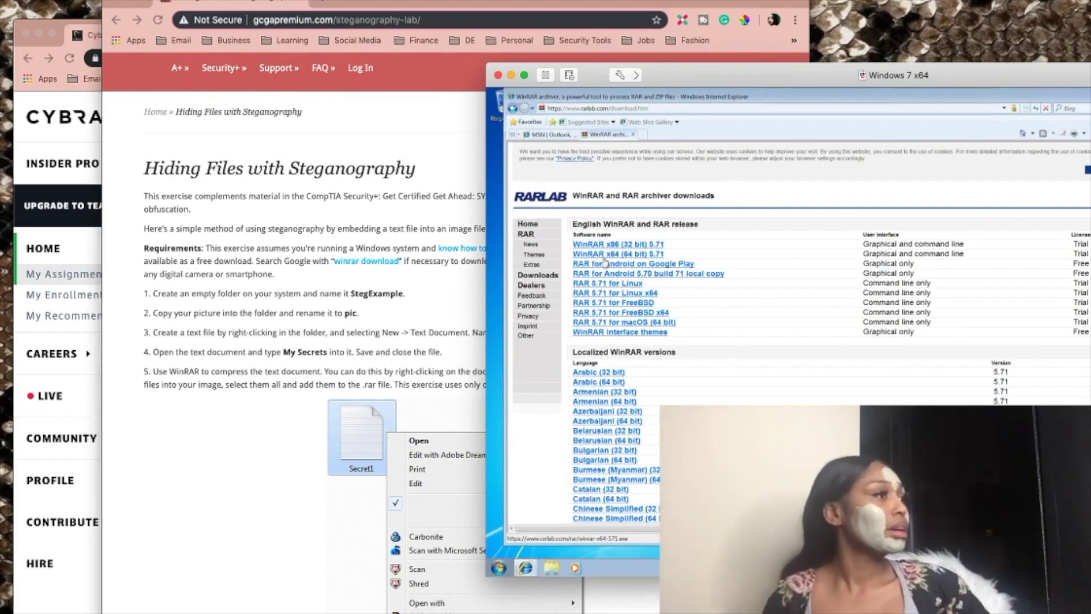
left_click(607, 255)
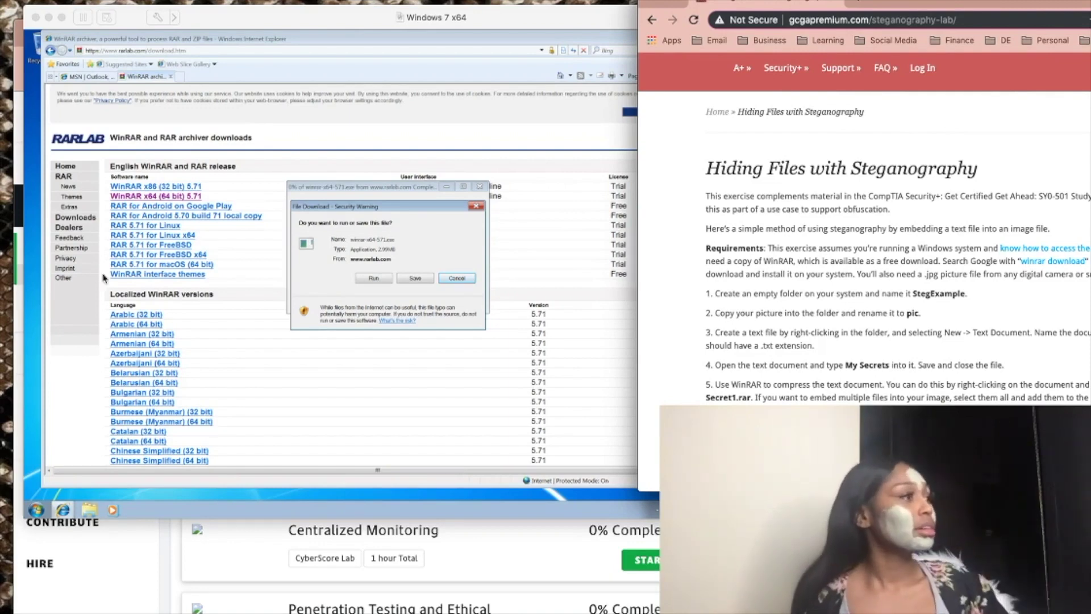
After the 64-bit download fails, run the 32-bit WinRAR 5.71 installer instead.
left_click(375, 278)
left_click(374, 279)
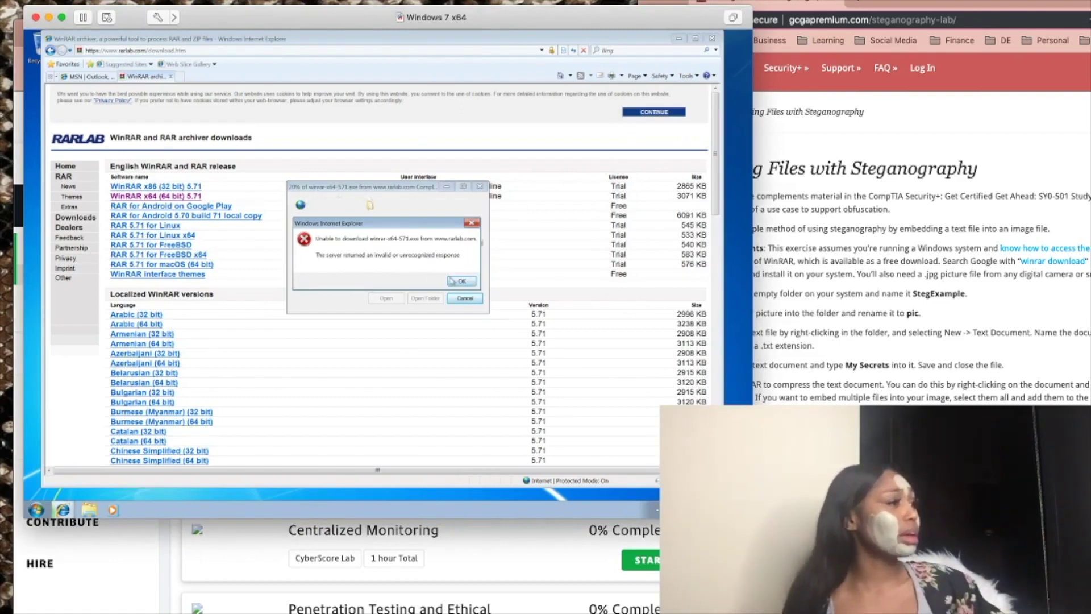
left_click(462, 280)
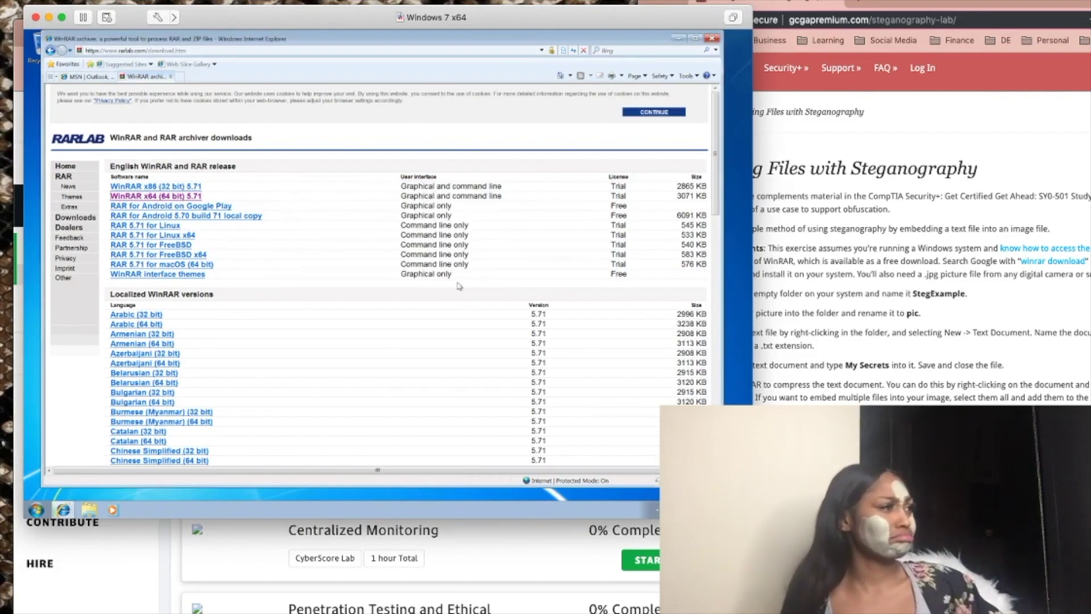
left_click(156, 187)
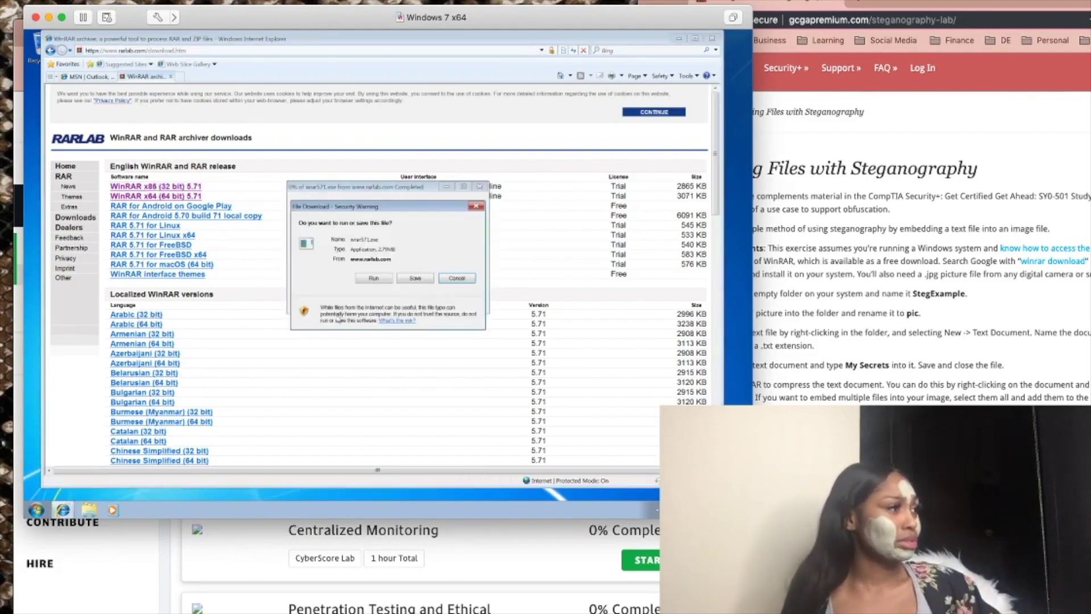
left_click(382, 280)
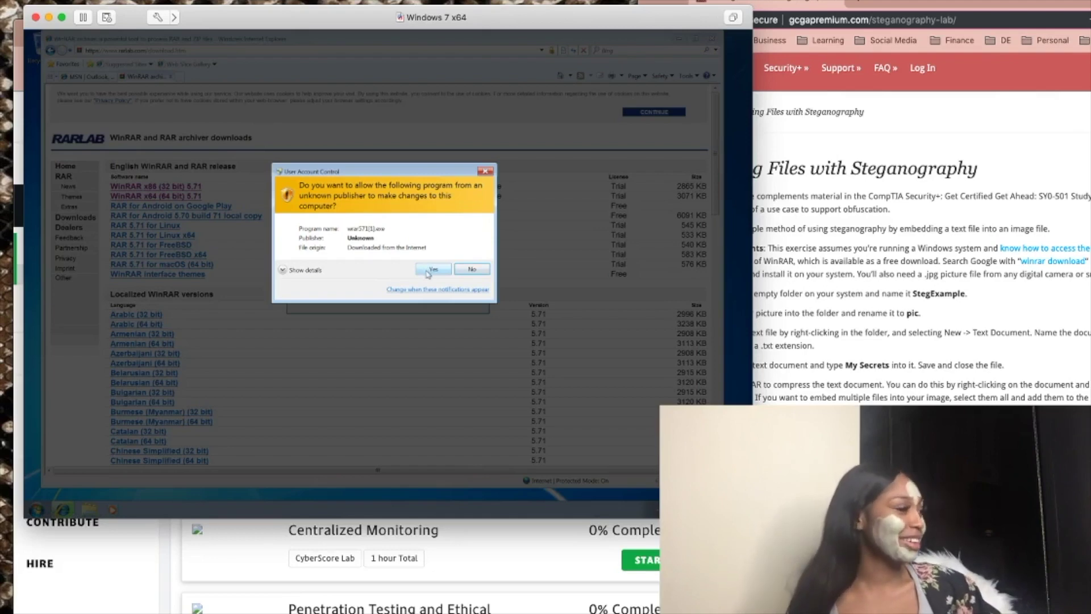
Approve the UAC prompt and install WinRAR 5.71 with default associations and shell integration.
left_click(424, 270)
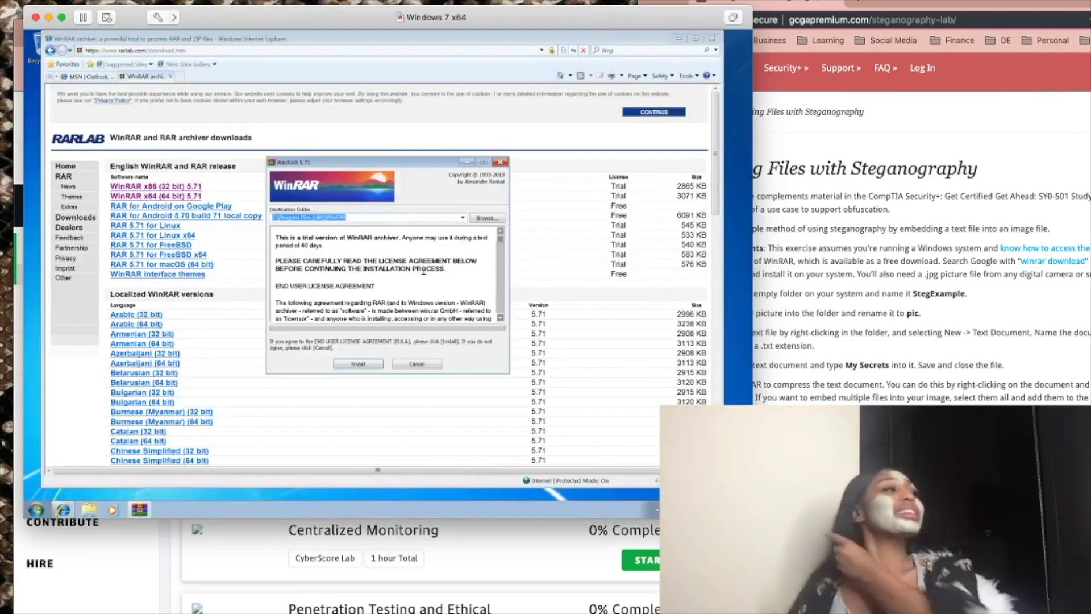
left_click(358, 363)
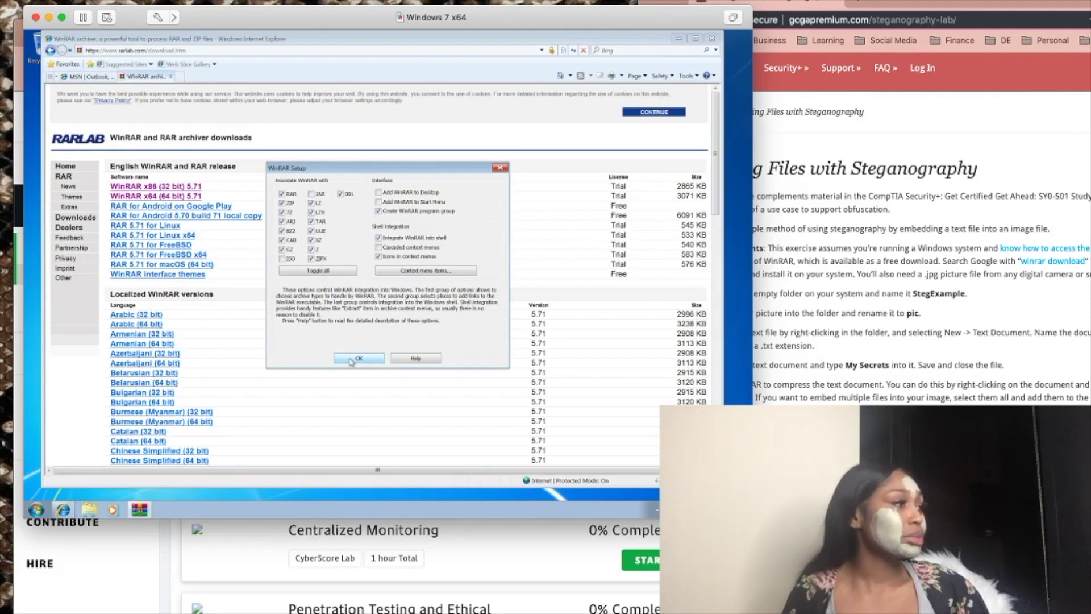
left_click(351, 359)
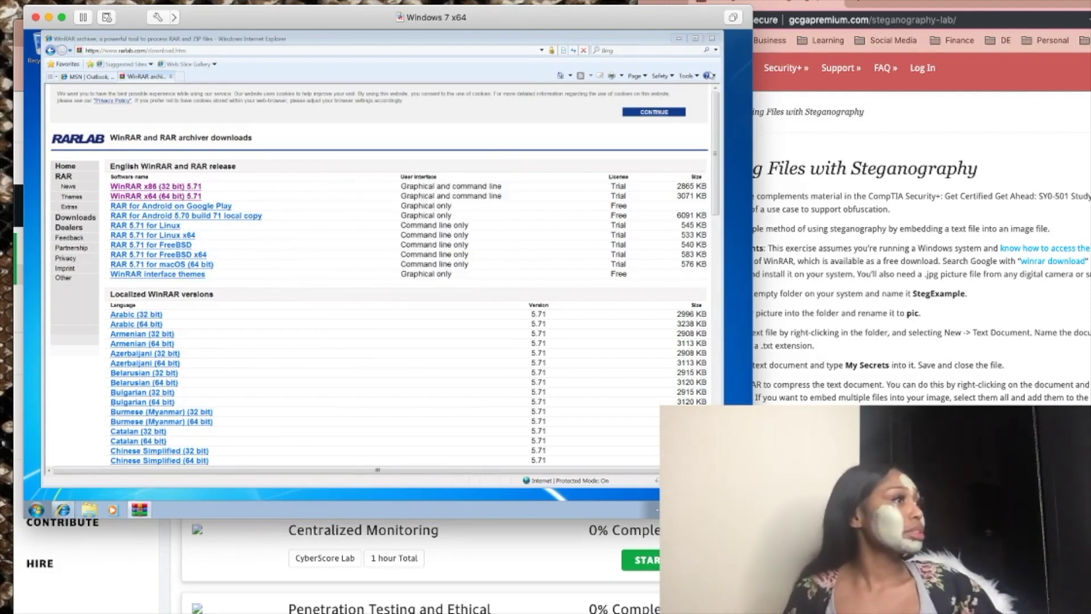
left_click(248, 50)
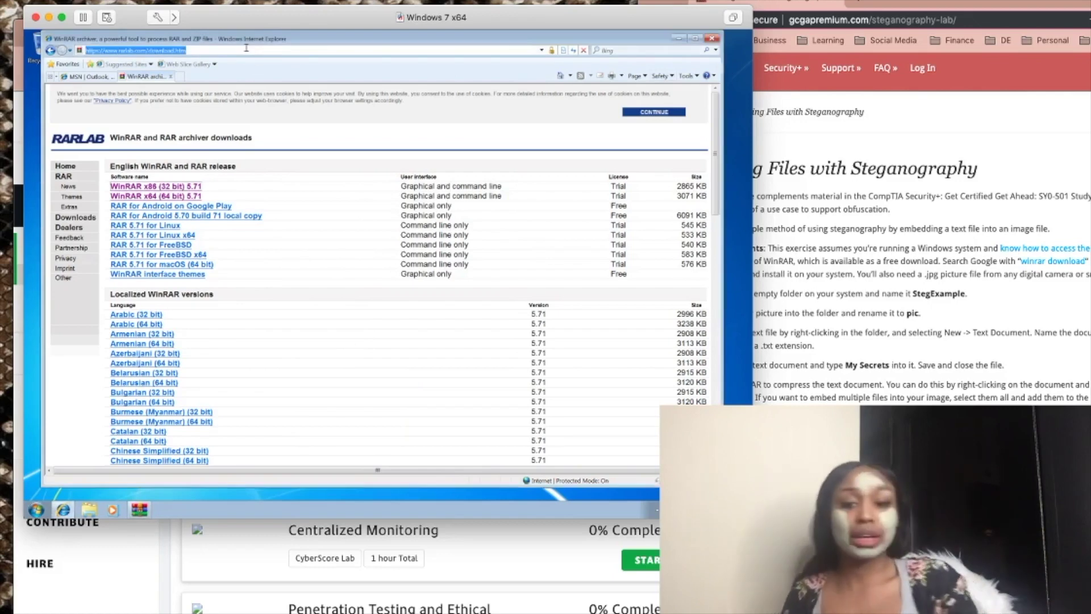
Search 'goo' from the Internet Explorer address bar and open the Download Google Chrome link.
key("BackSpace")
type("google chrome")
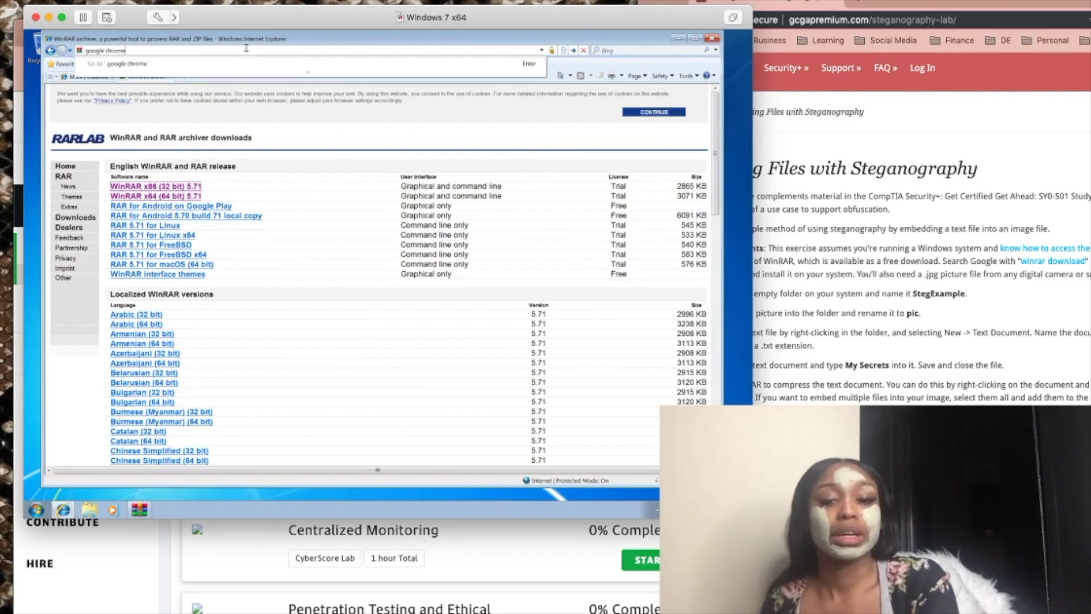
key("Return")
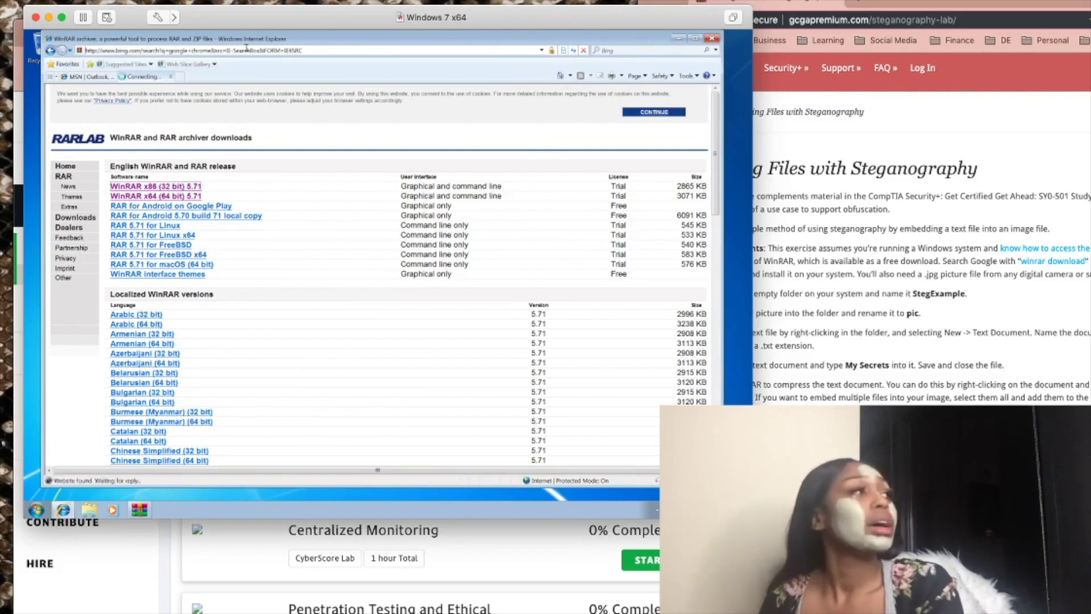
left_click(181, 185)
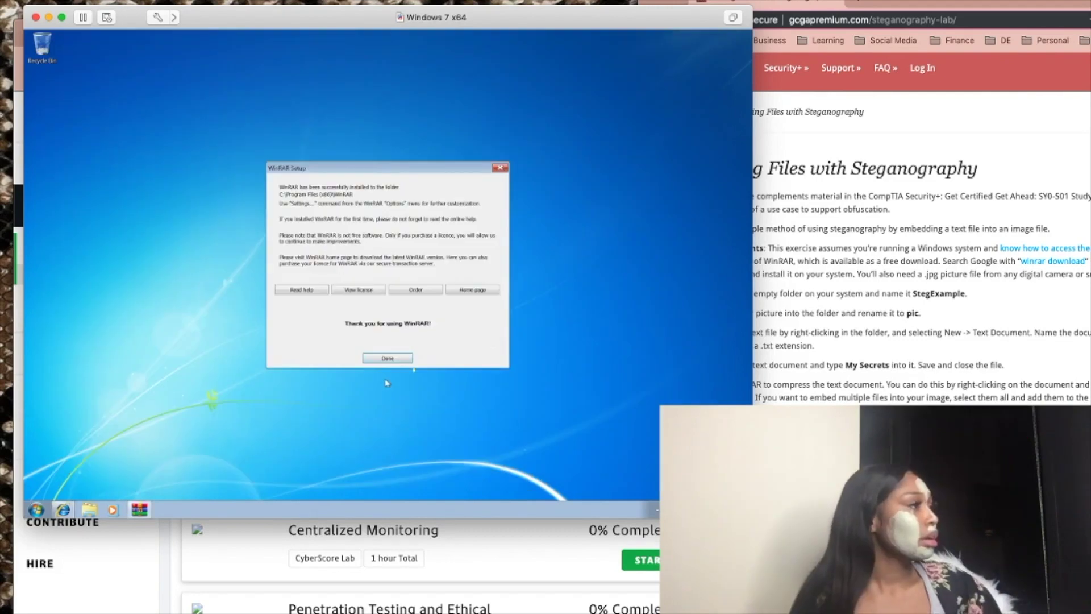
Complete the WinRAR setup with Done and acknowledge the 32-bit WinRAR archiver notice.
left_click(389, 359)
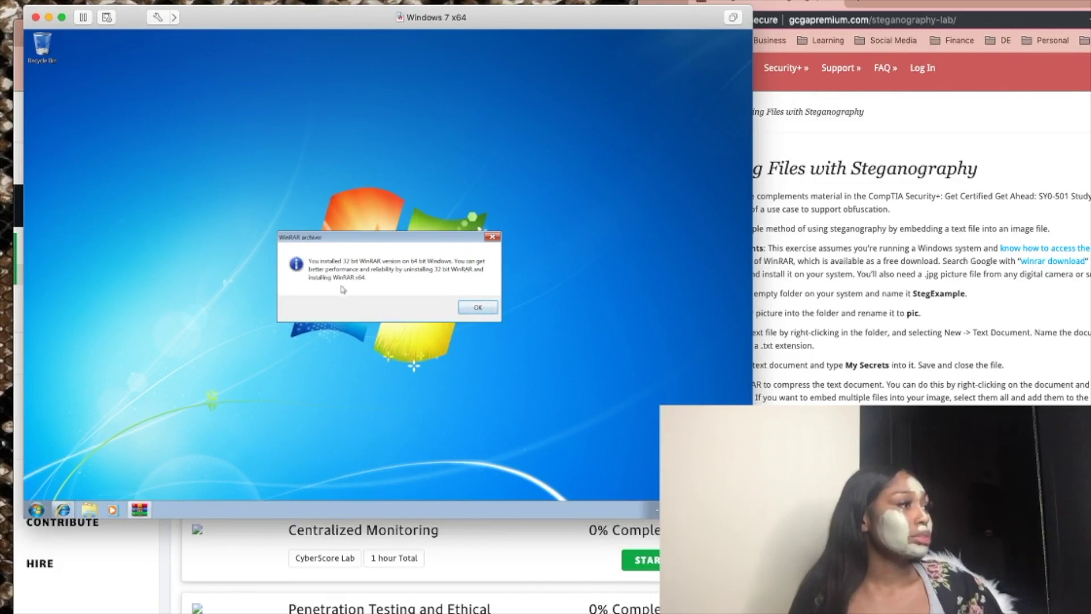
left_click(470, 307)
left_click(807, 99)
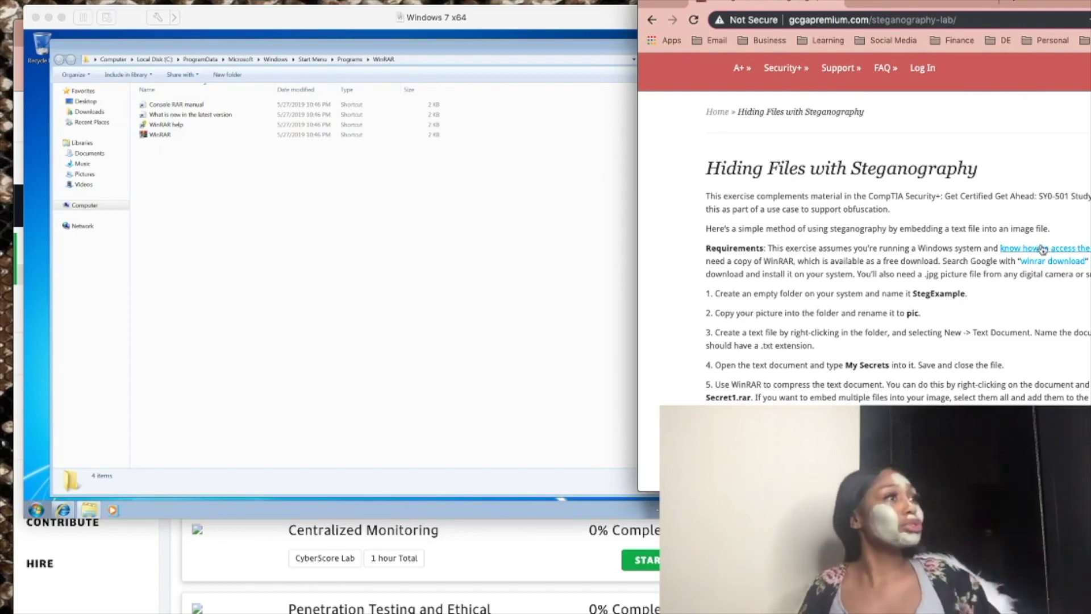
Accept the Chrome download in the Windows 7 VM and approve its installer at the UAC prompt.
left_click(299, 227)
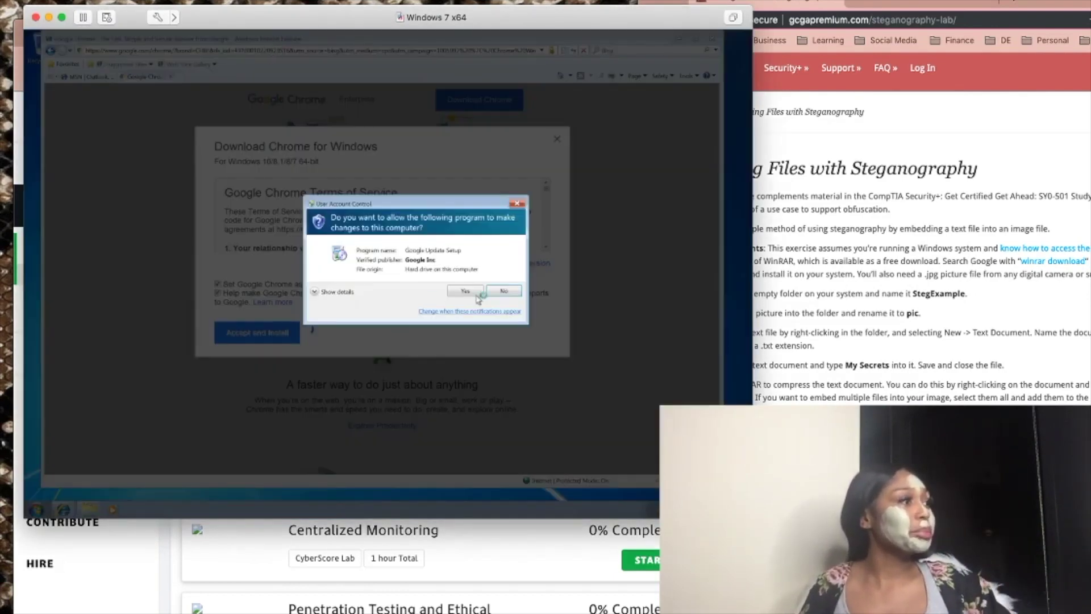
left_click(475, 292)
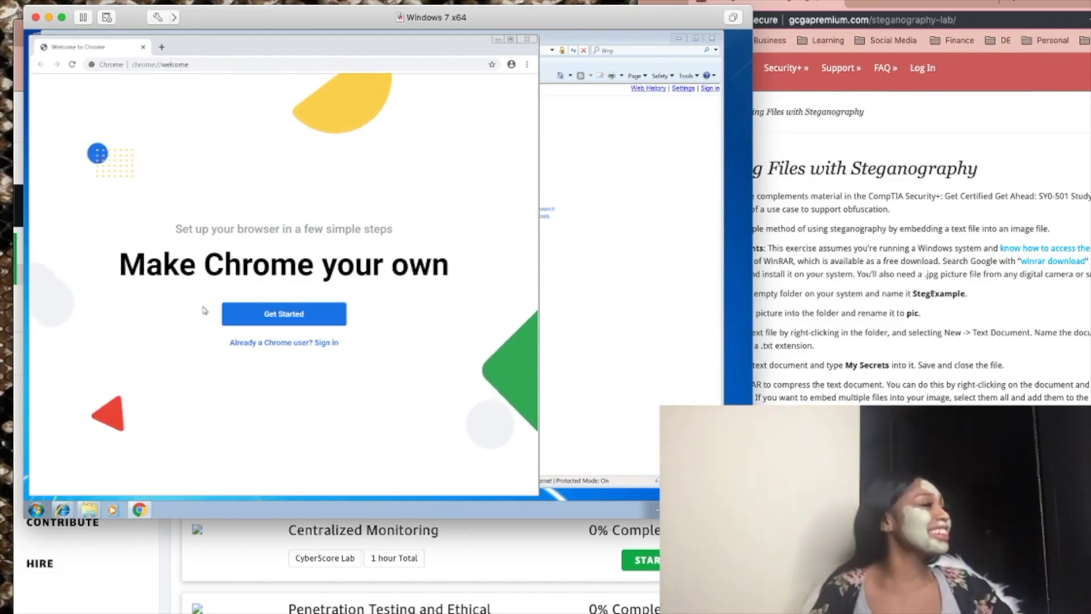
Skip Chrome's welcome screen, search 'google' from the omnibox, and open the Google result.
left_click(284, 313)
left_click(228, 54)
type("goo")
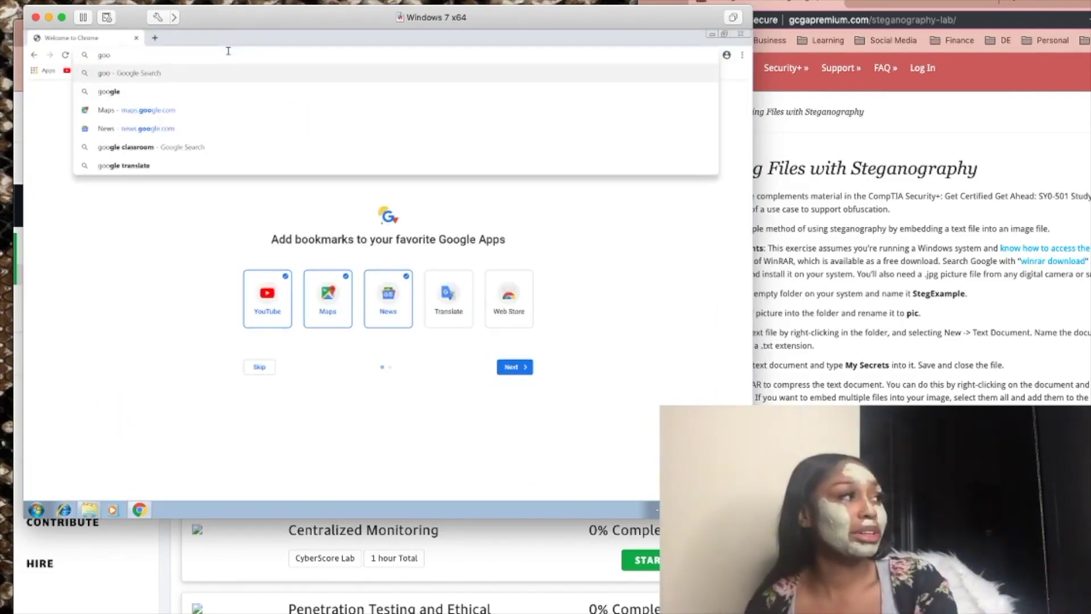
left_click(208, 91)
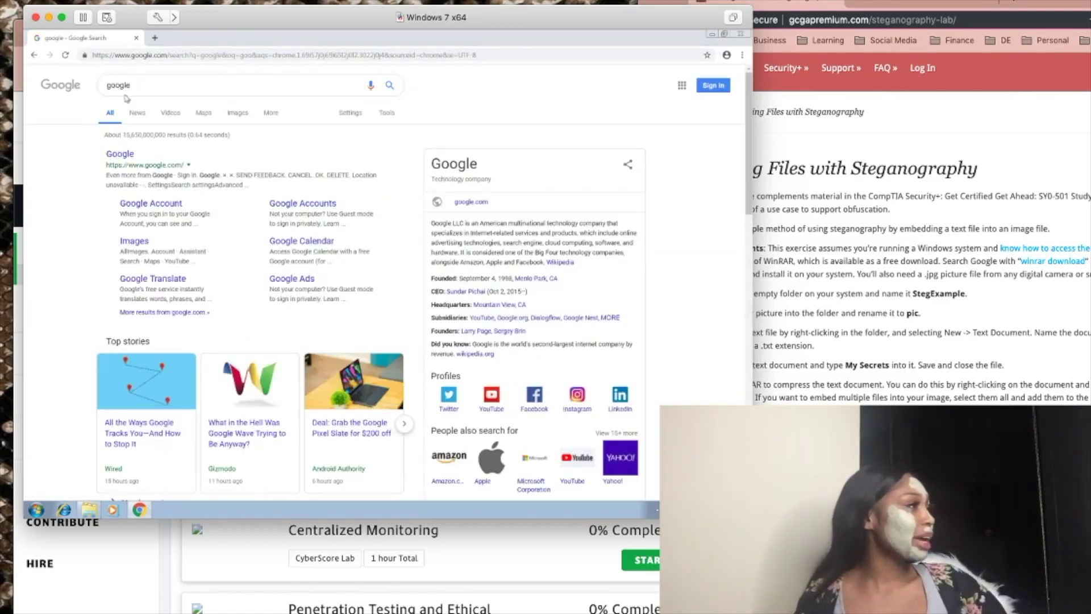
left_click(117, 157)
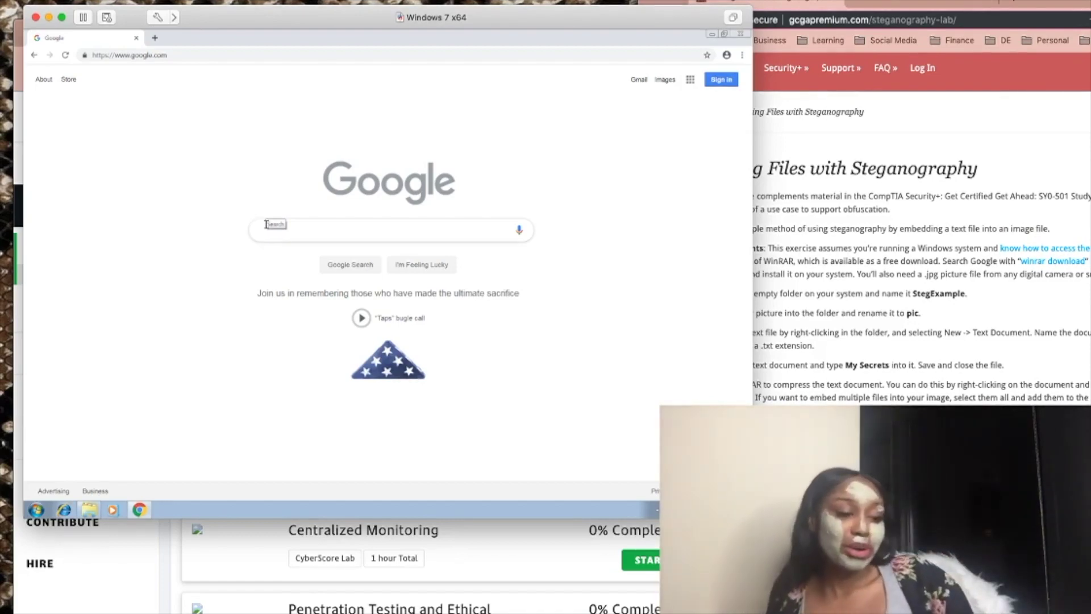
Search Google for 'aztec clay mask', then replace the query with 'peregrine falcon mask'.
type("aztec")
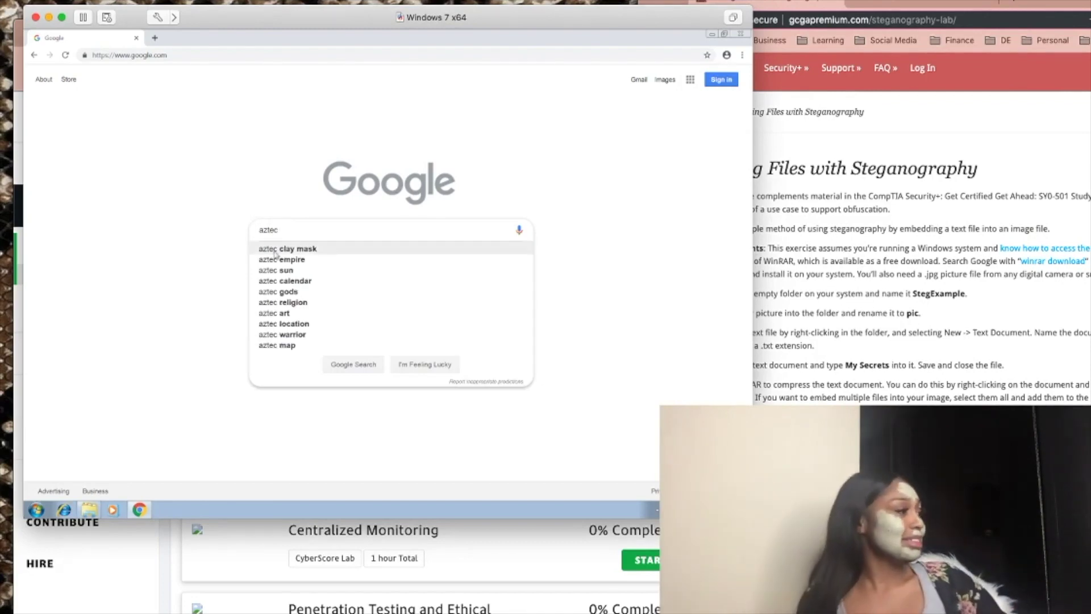
left_click(274, 249)
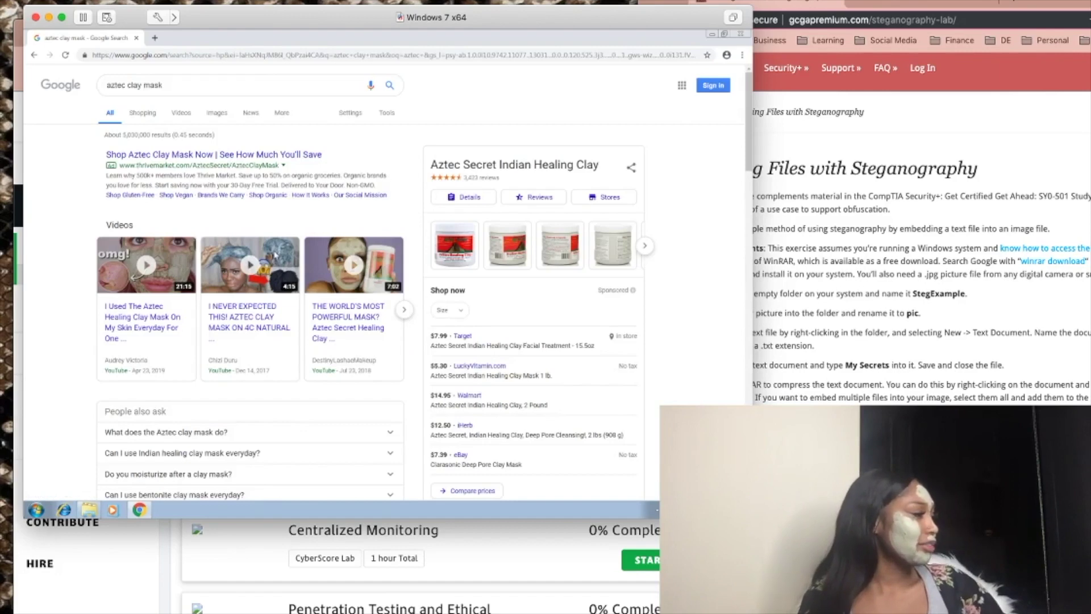
left_click(165, 85)
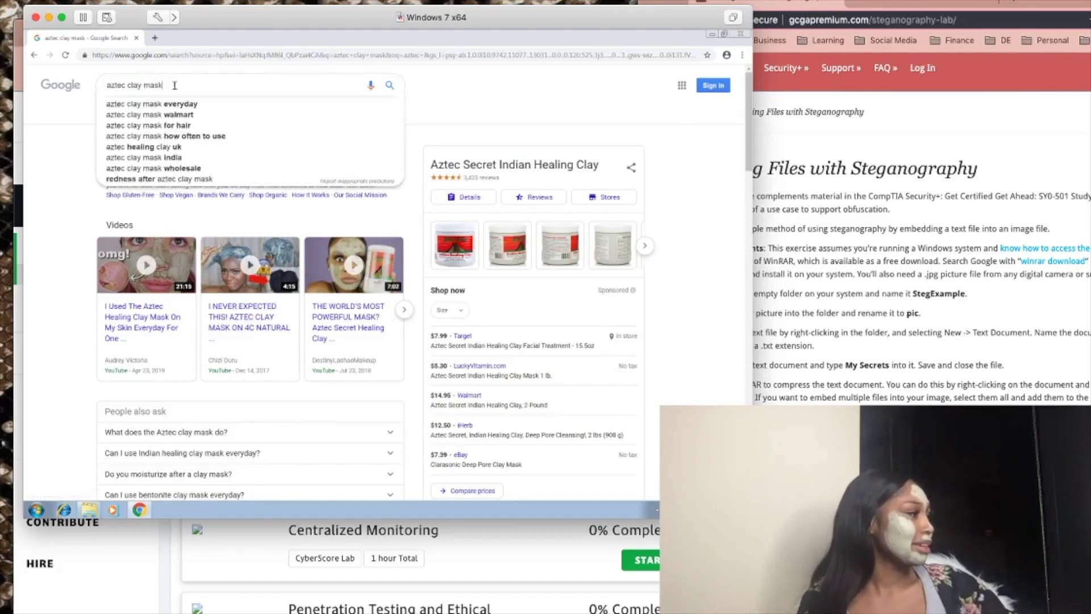
left_click_drag(163, 85, 137, 85)
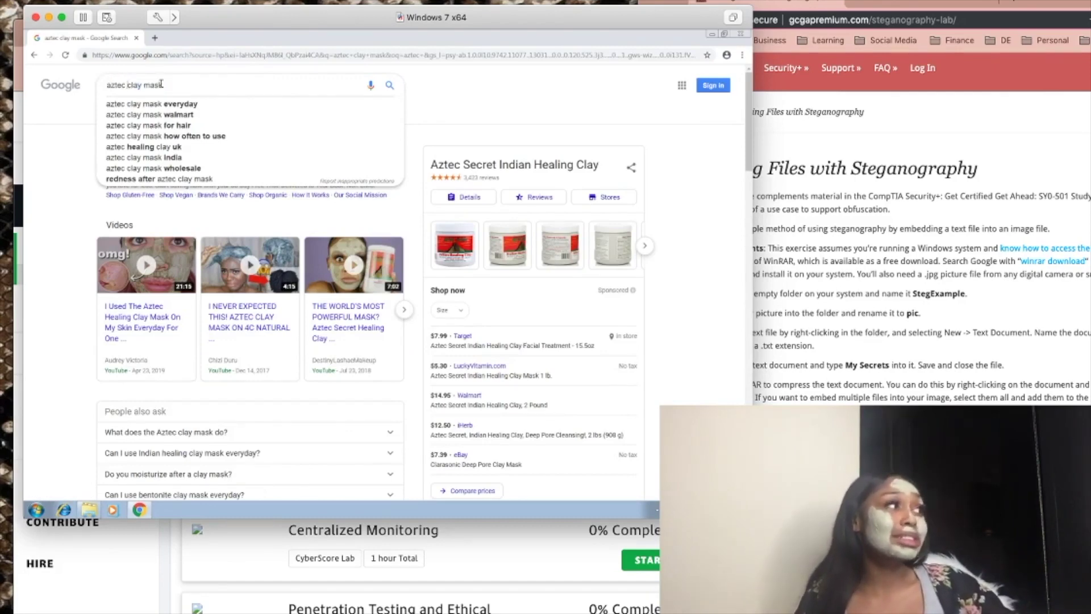
left_click_drag(165, 85, 92, 85)
key("BackSpace")
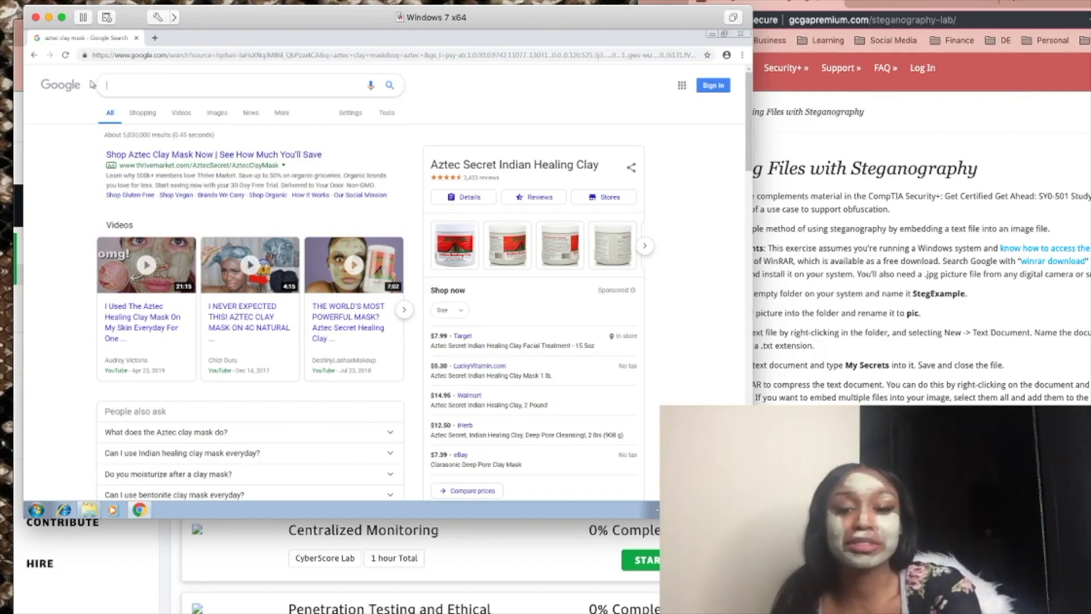
type("pereg")
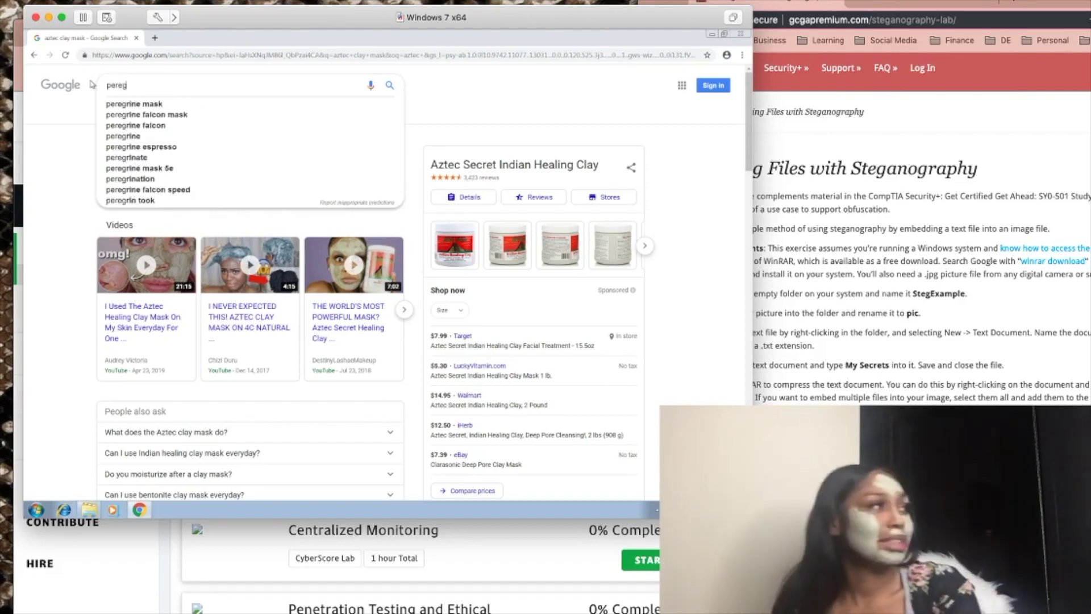
left_click(116, 115)
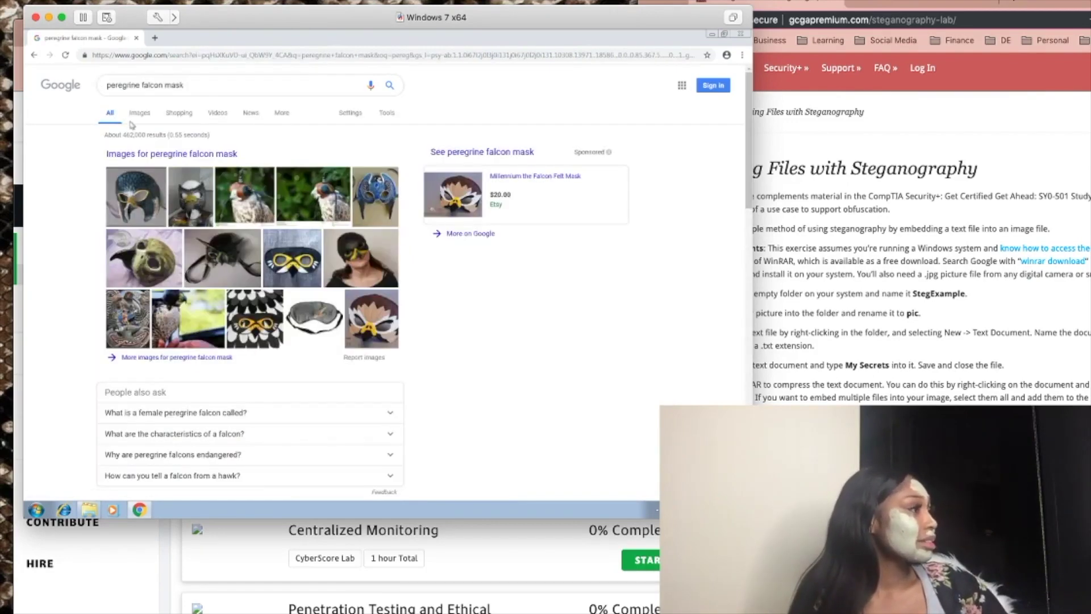
Switch to Images and remove 'mask' so results show 'peregrine falcon'.
left_click(139, 113)
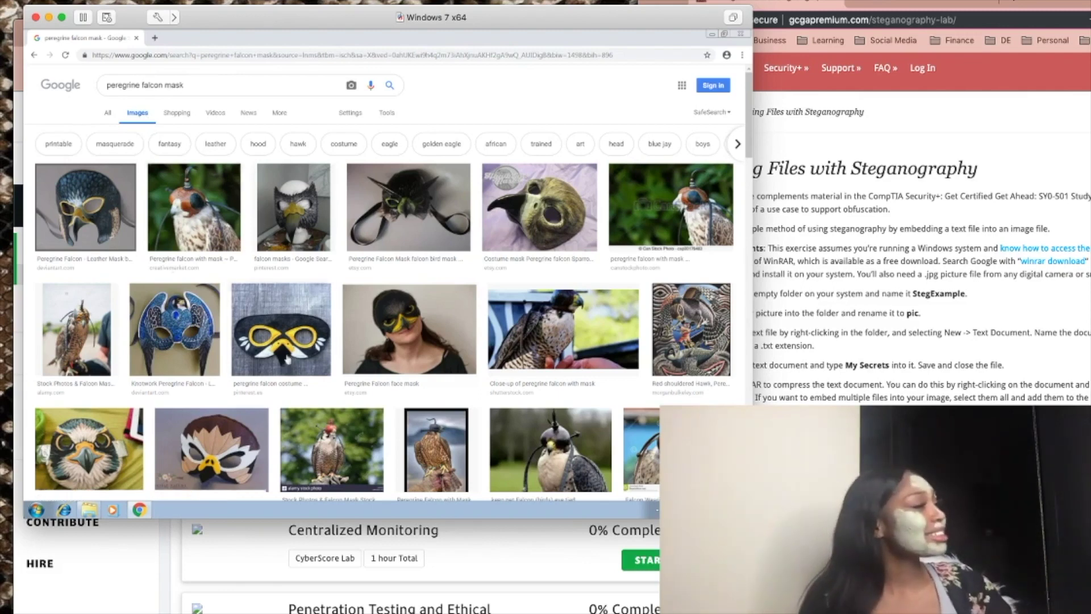
left_click_drag(188, 85, 168, 88)
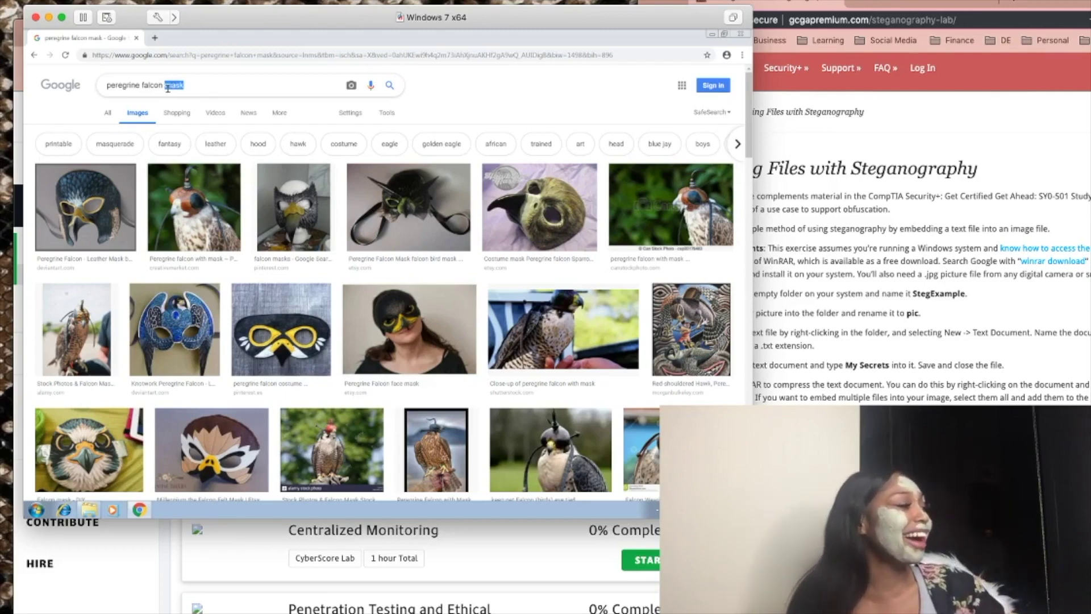
key("BackSpace")
key("Return")
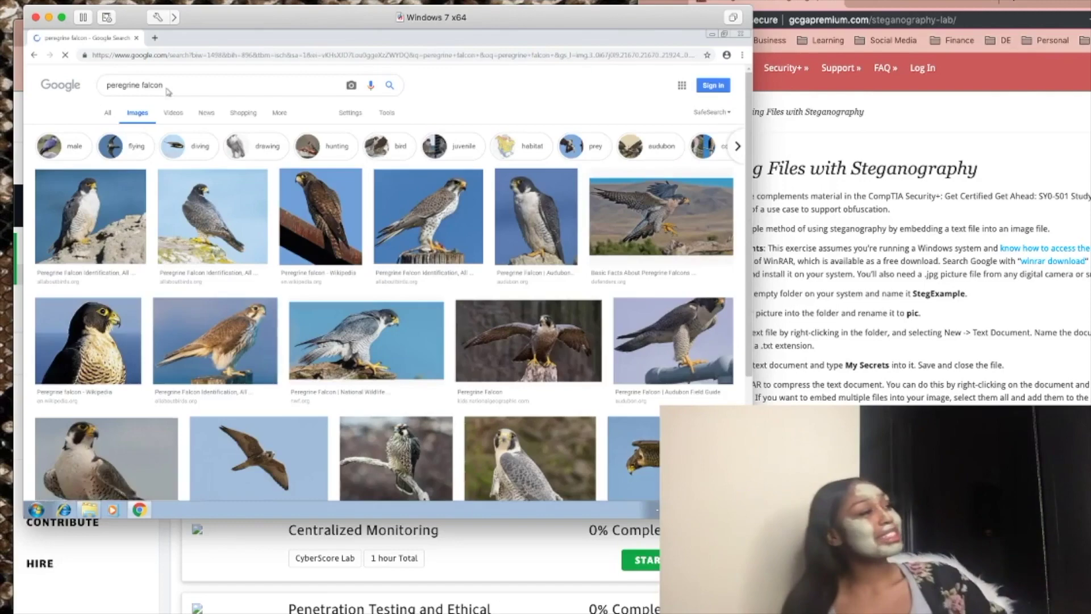
Preview the 'Peregrine Falcon Banding 2016' thumbnail from further down the image results.
scroll(153, 307, "down", 3)
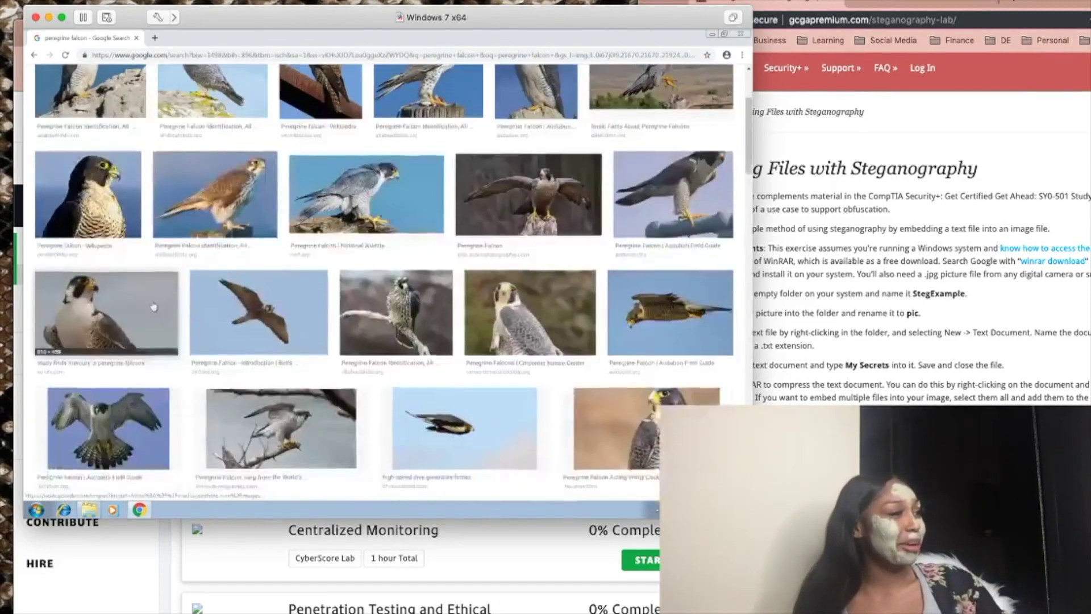
scroll(152, 305, "down", 5)
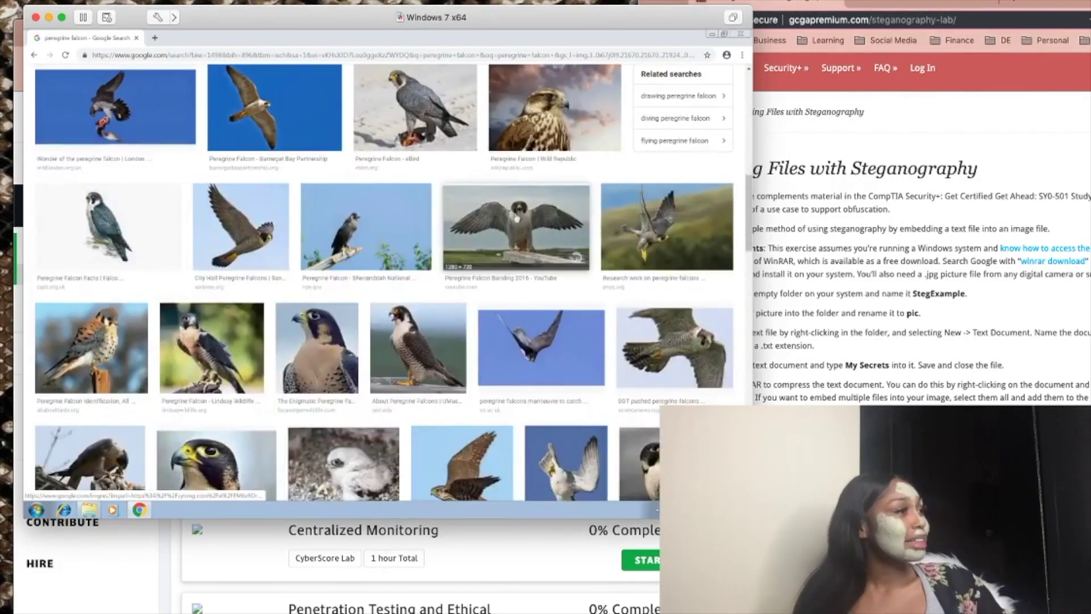
left_click(509, 226)
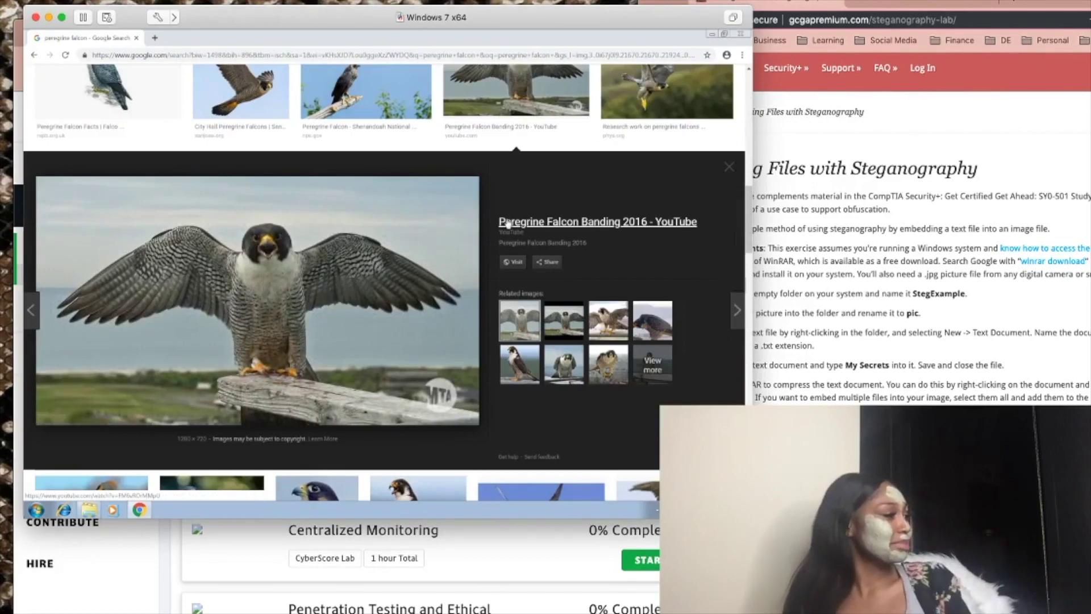